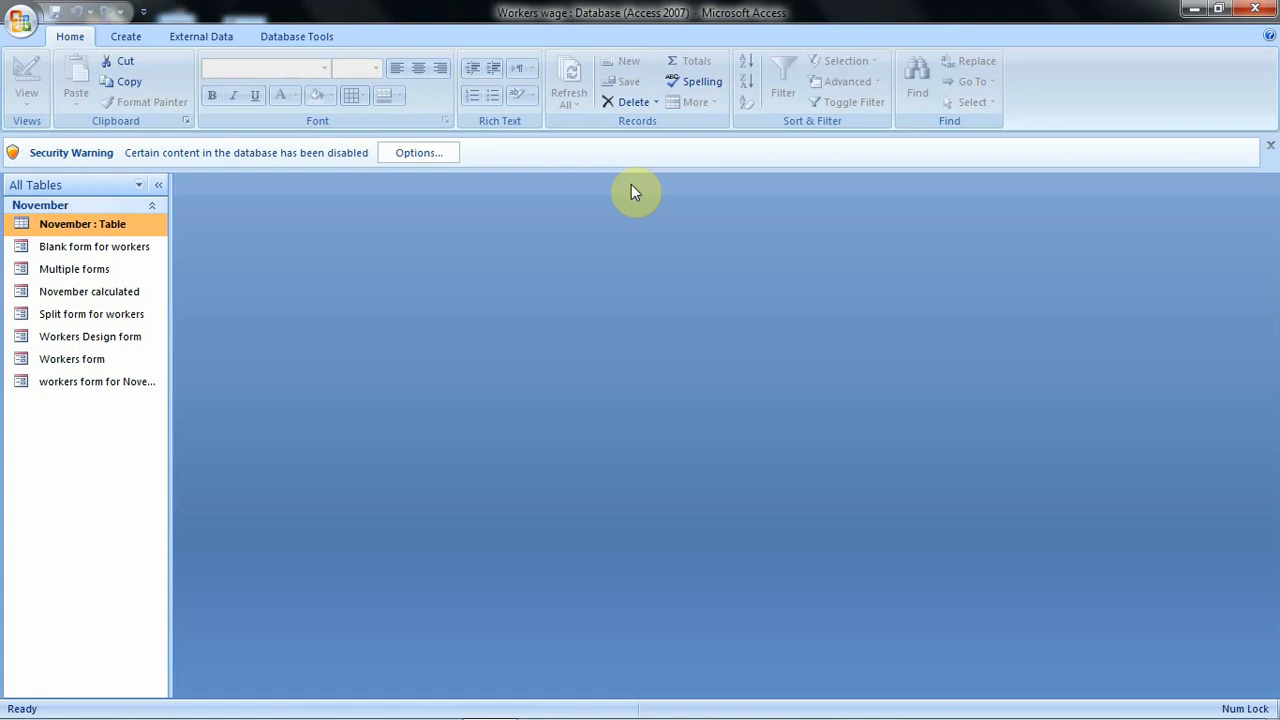
Create a new query in Design view and add the November table to it.
{"action": "left_click", "coordinate": [127, 38]}
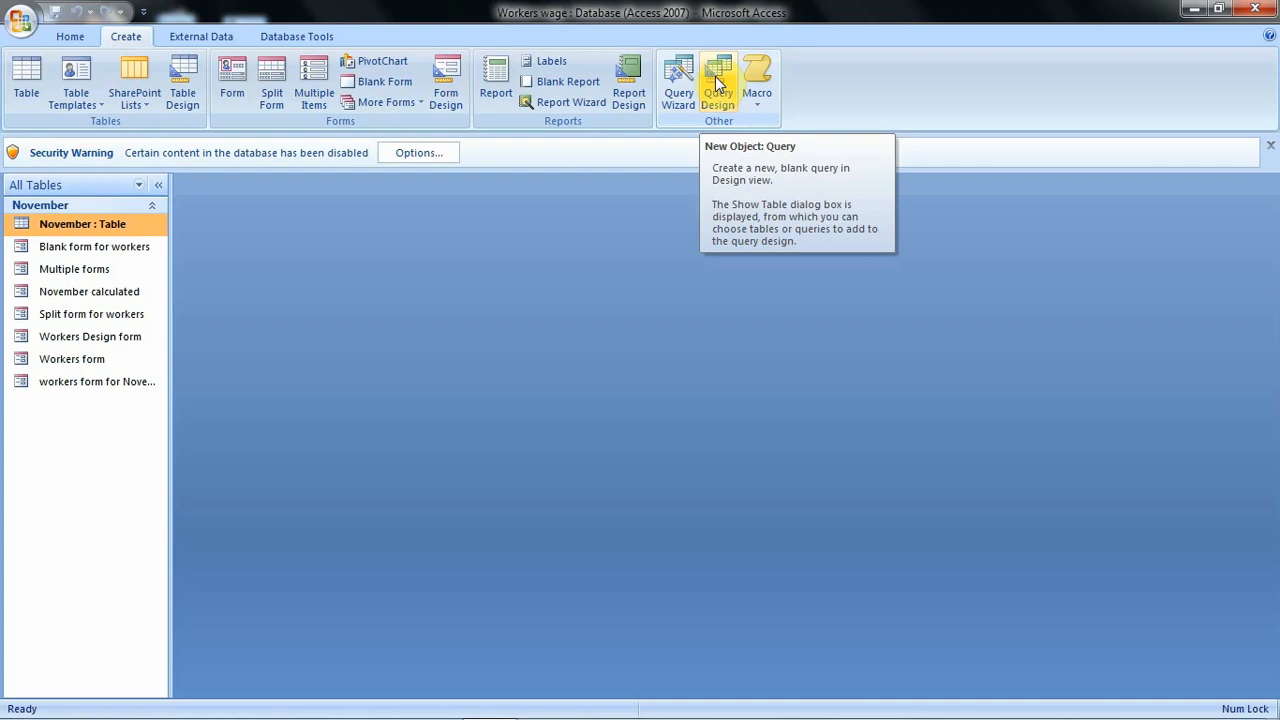
{"action": "left_click", "coordinate": [718, 84]}
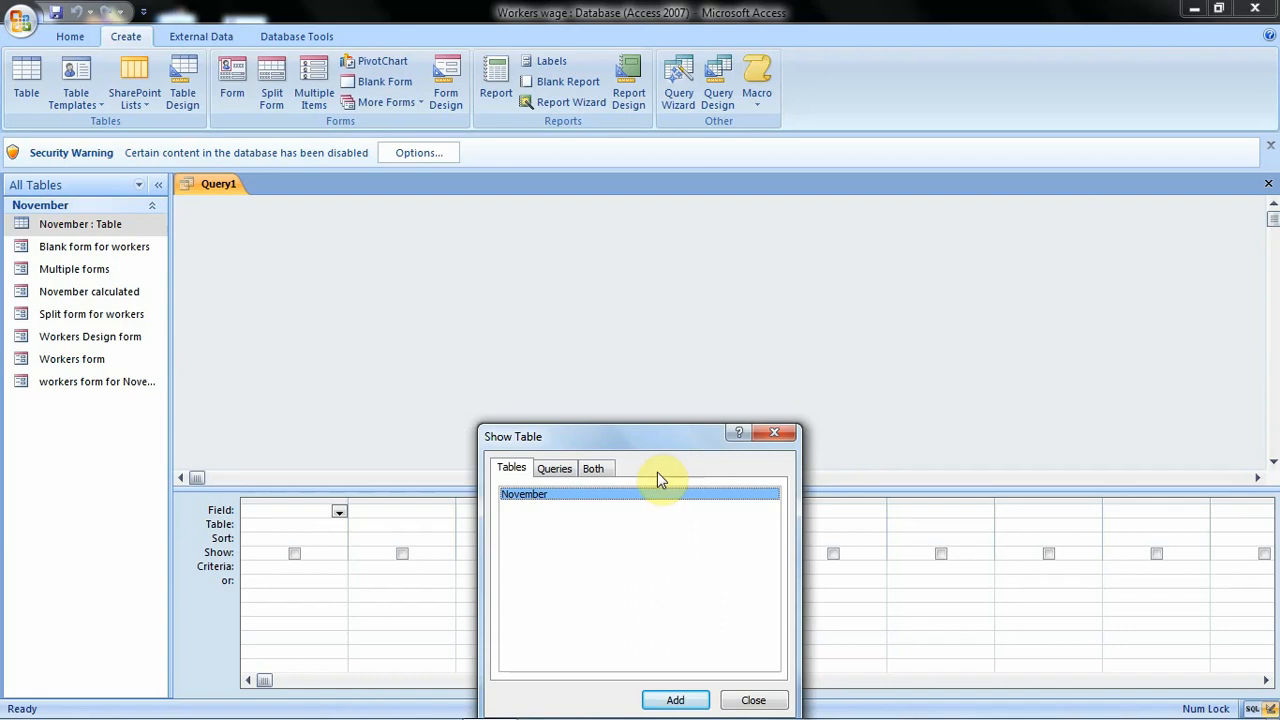
{"action": "left_click", "coordinate": [555, 470]}
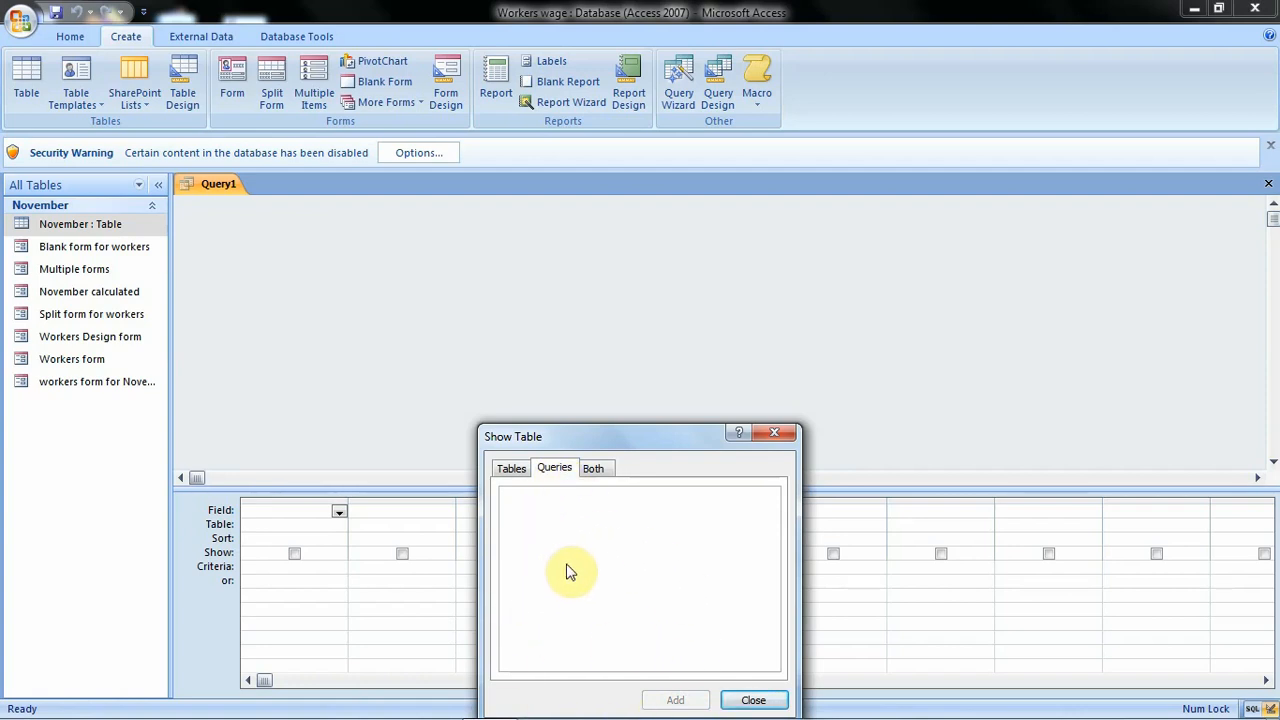
{"action": "left_click", "coordinate": [588, 474]}
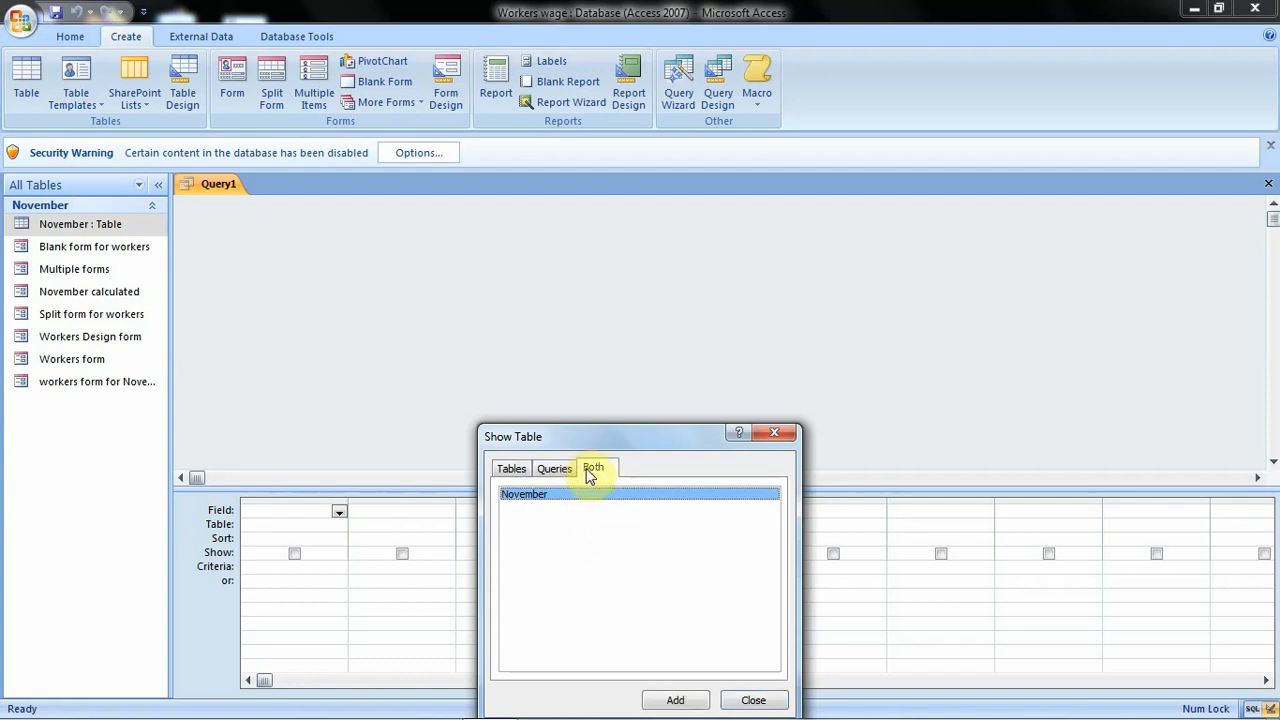
{"action": "left_click", "coordinate": [508, 470]}
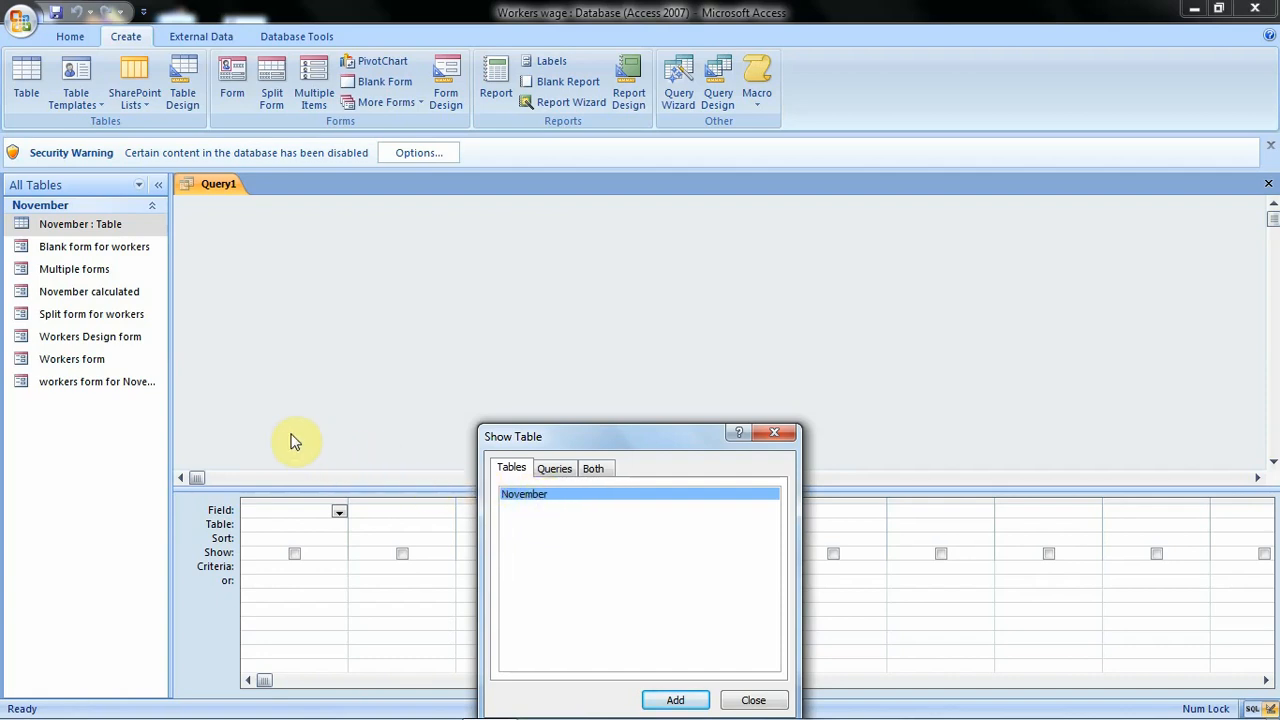
{"action": "left_click", "coordinate": [333, 509]}
{"action": "left_click", "coordinate": [672, 702]}
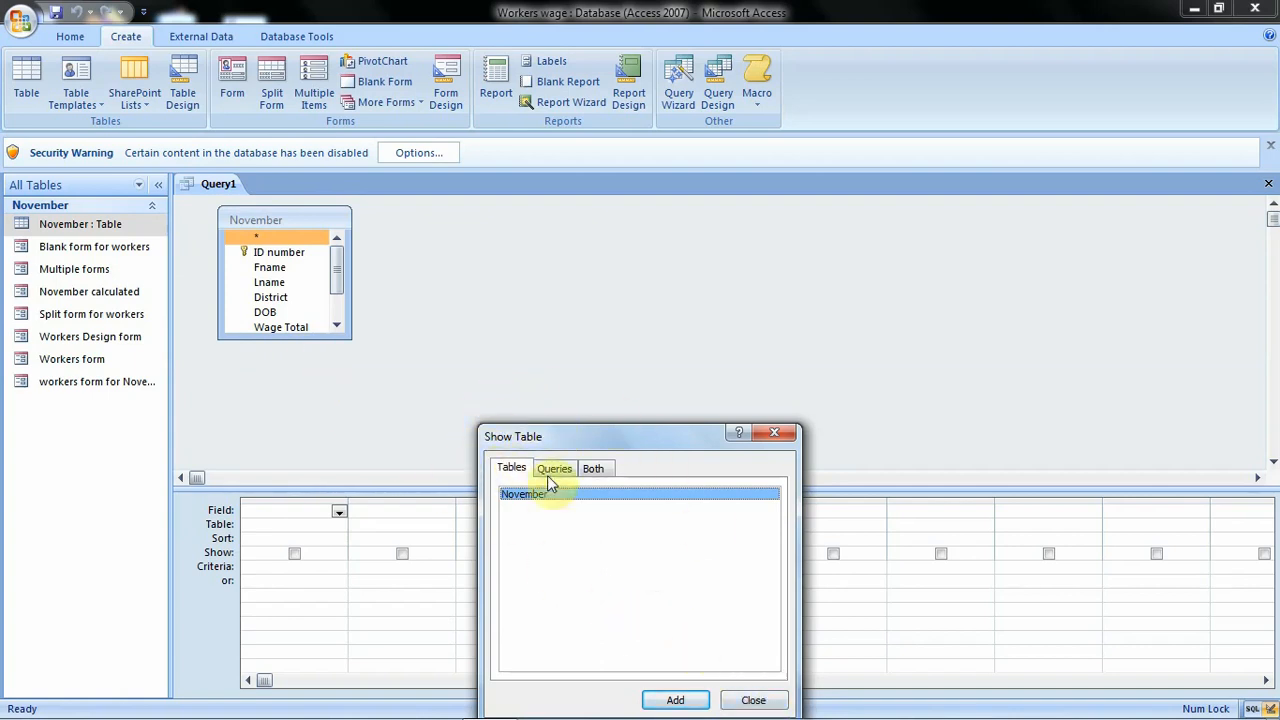
{"action": "left_click", "coordinate": [748, 700]}
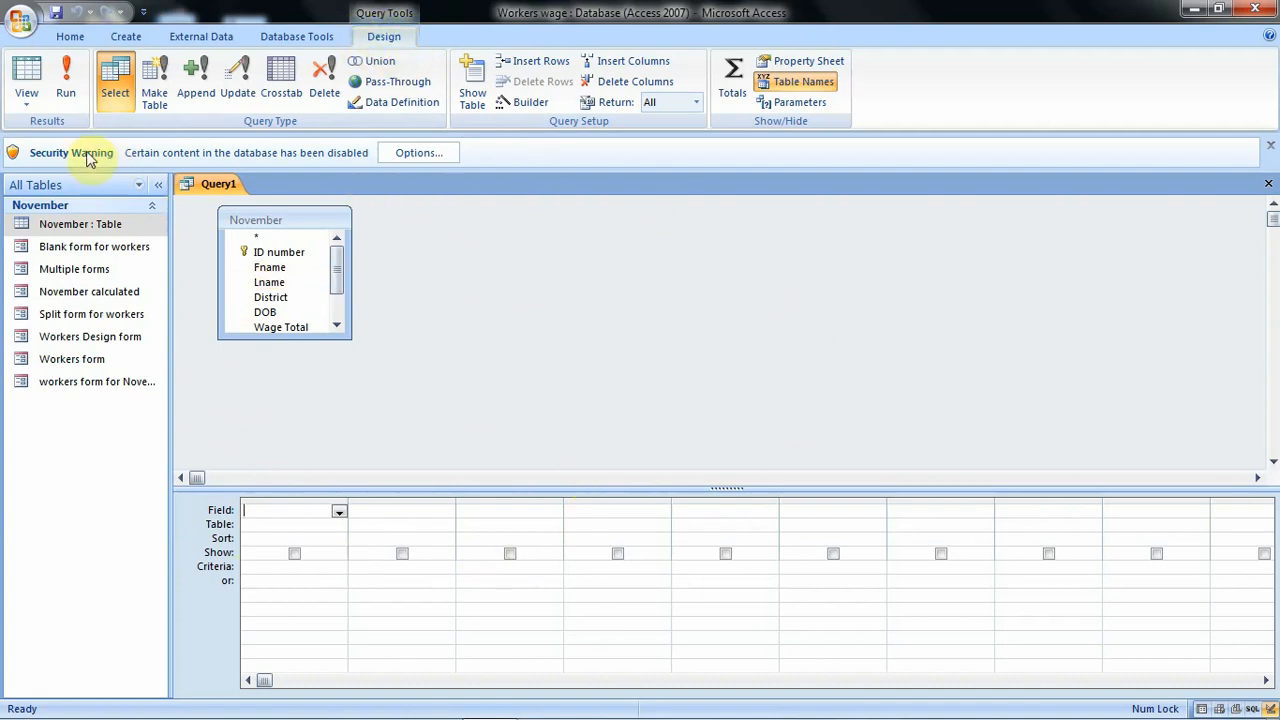
{"action": "left_click", "coordinate": [34, 104]}
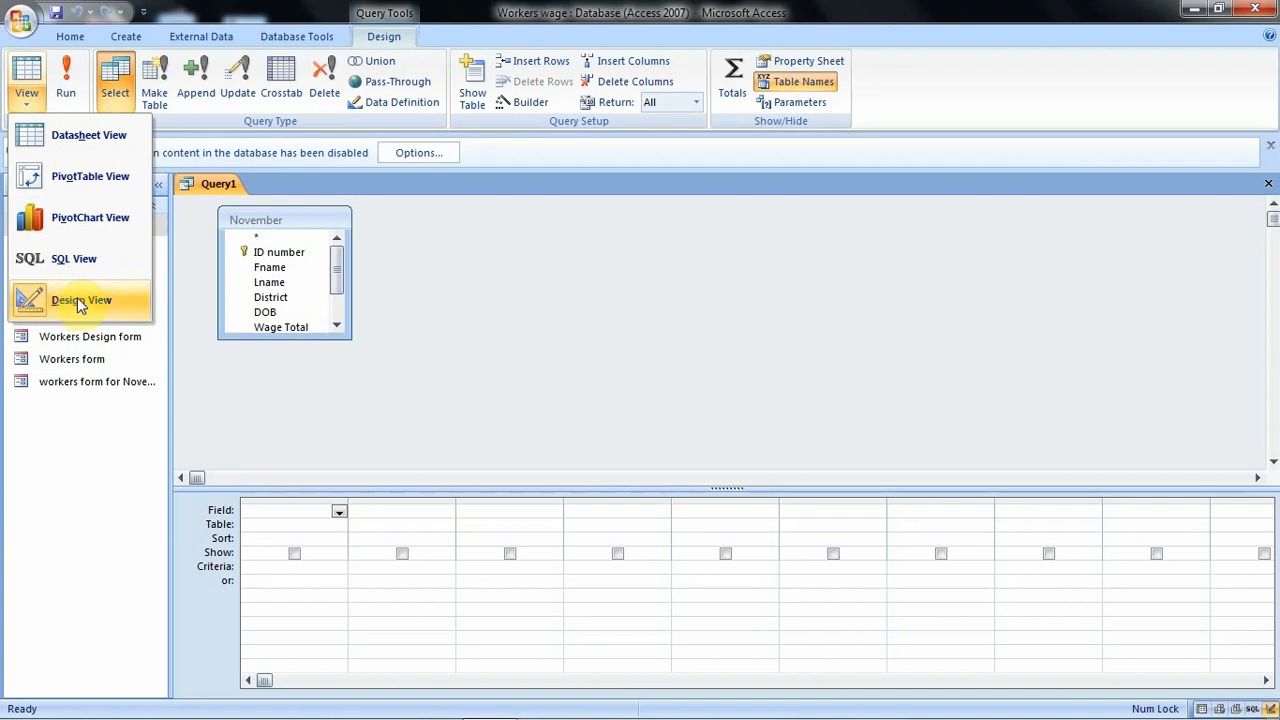
{"action": "left_click", "coordinate": [580, 264]}
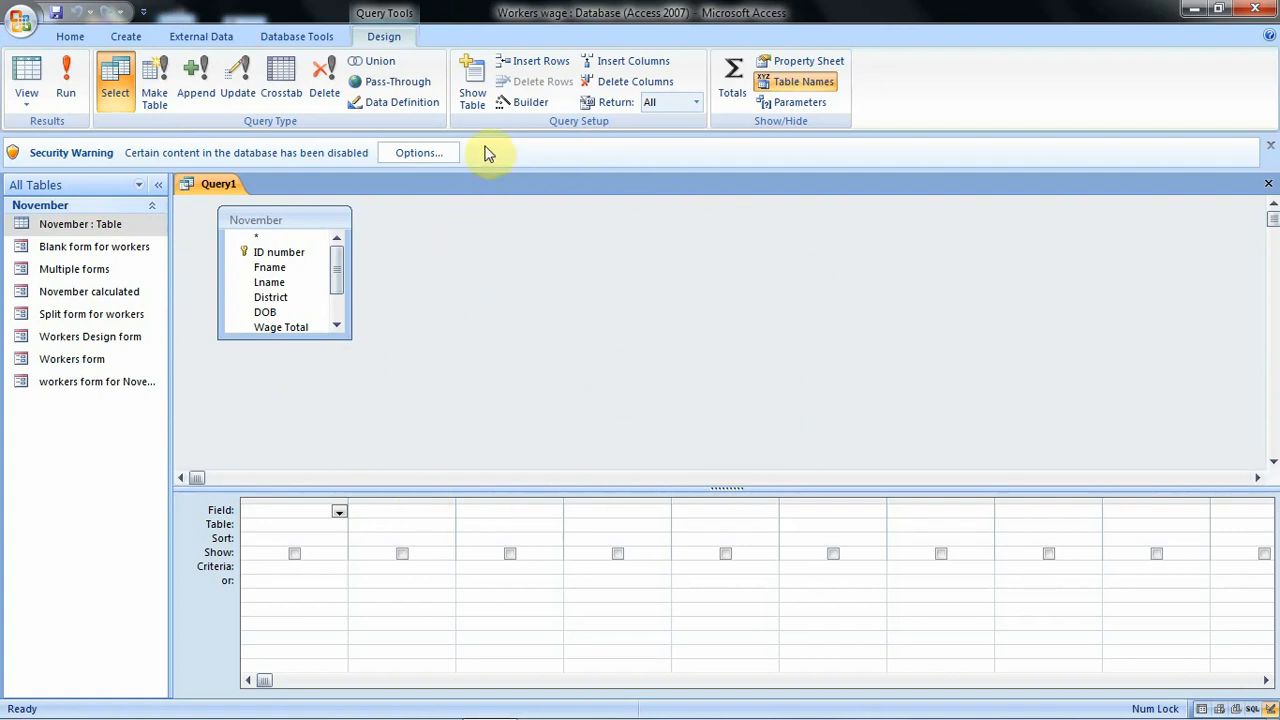
{"action": "left_click", "coordinate": [288, 424]}
Enlarge the November field list in the query design until all its fields fit without scrolling.
{"action": "left_click", "coordinate": [339, 514]}
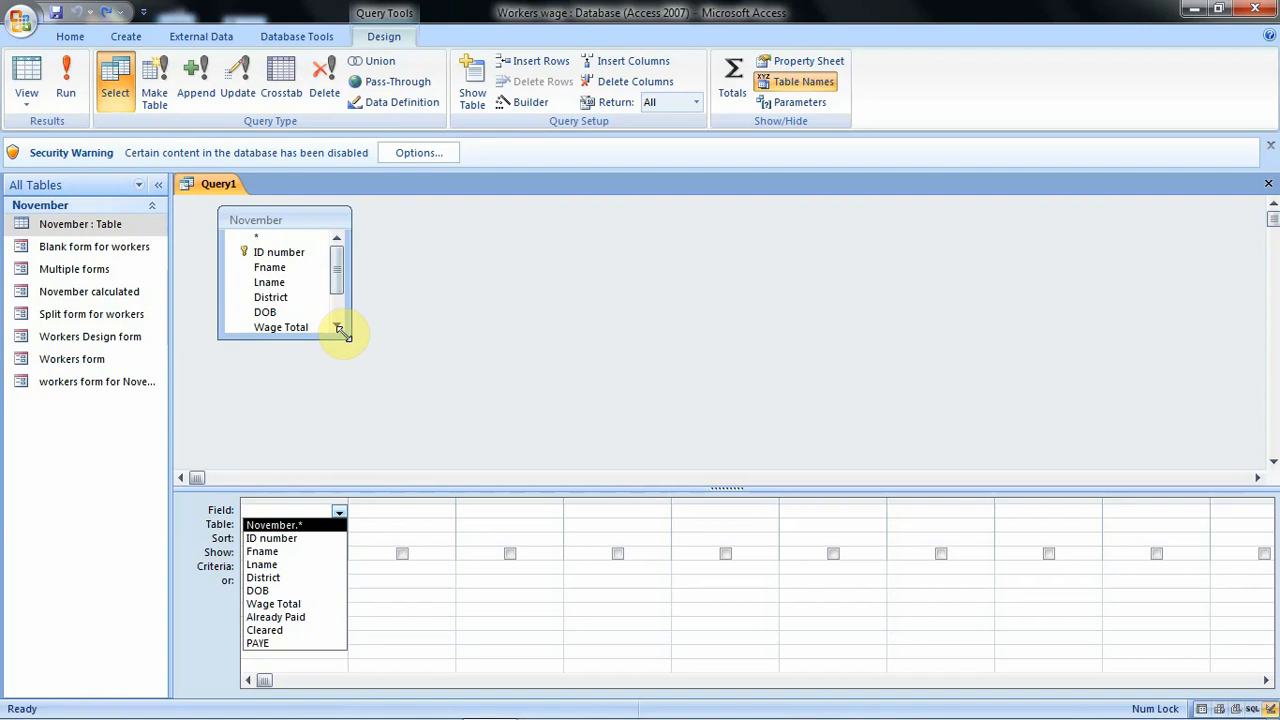
{"action": "left_click", "coordinate": [341, 332]}
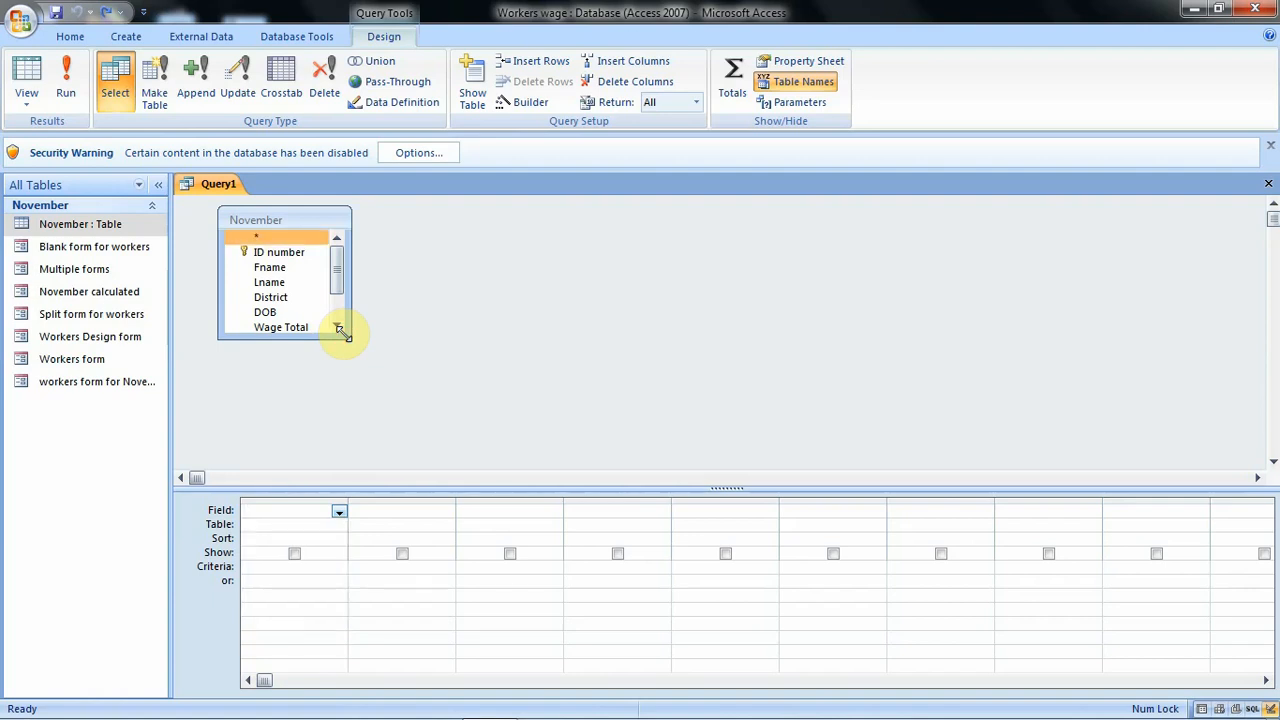
{"action": "left_click_drag", "start_coordinate": [341, 332], "coordinate": [361, 391]}
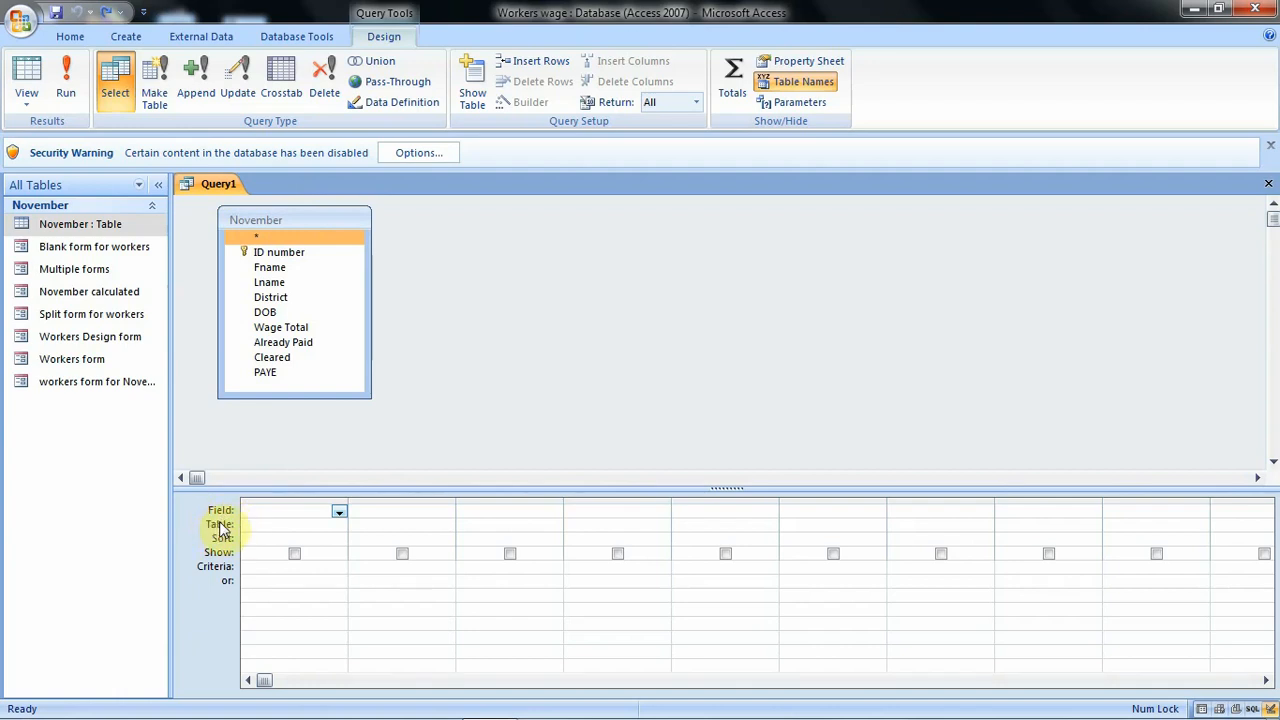
Set ID number from the November table as the first field of the query grid.
{"action": "left_click", "coordinate": [335, 511]}
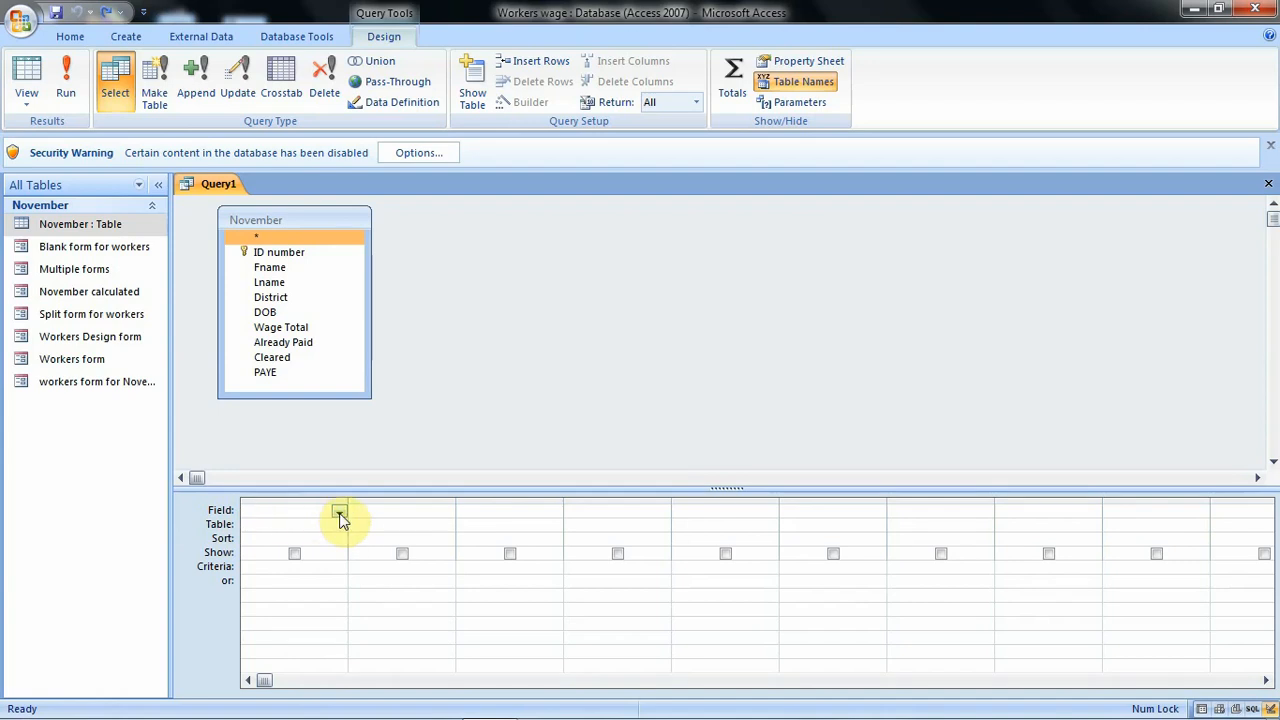
{"action": "left_click", "coordinate": [340, 512]}
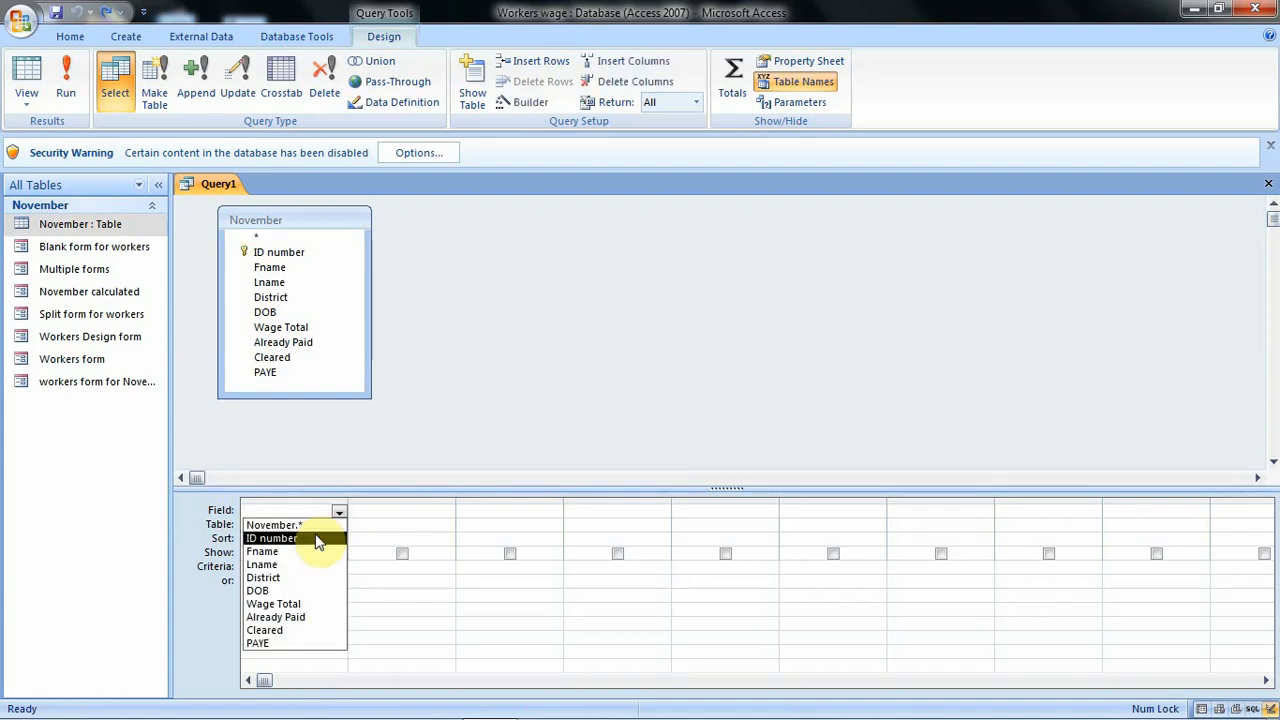
{"action": "left_click", "coordinate": [316, 540]}
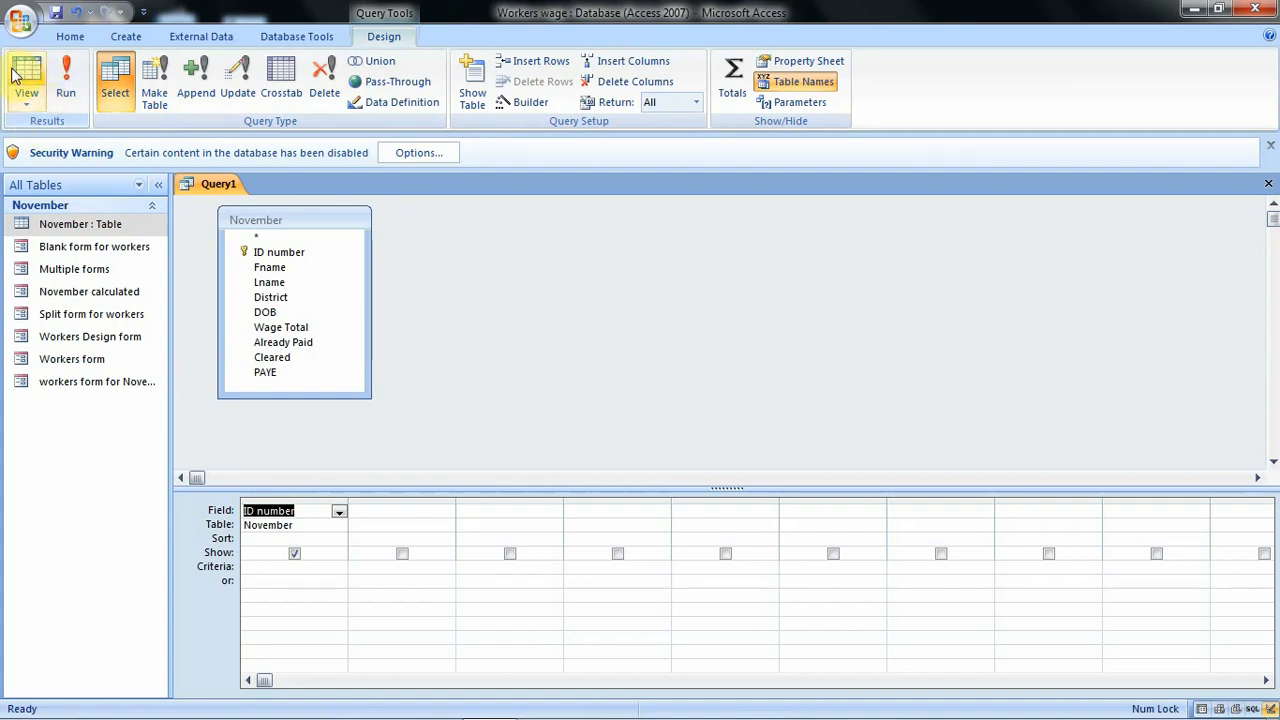
Set the query type to Select.
{"action": "left_click", "coordinate": [27, 108]}
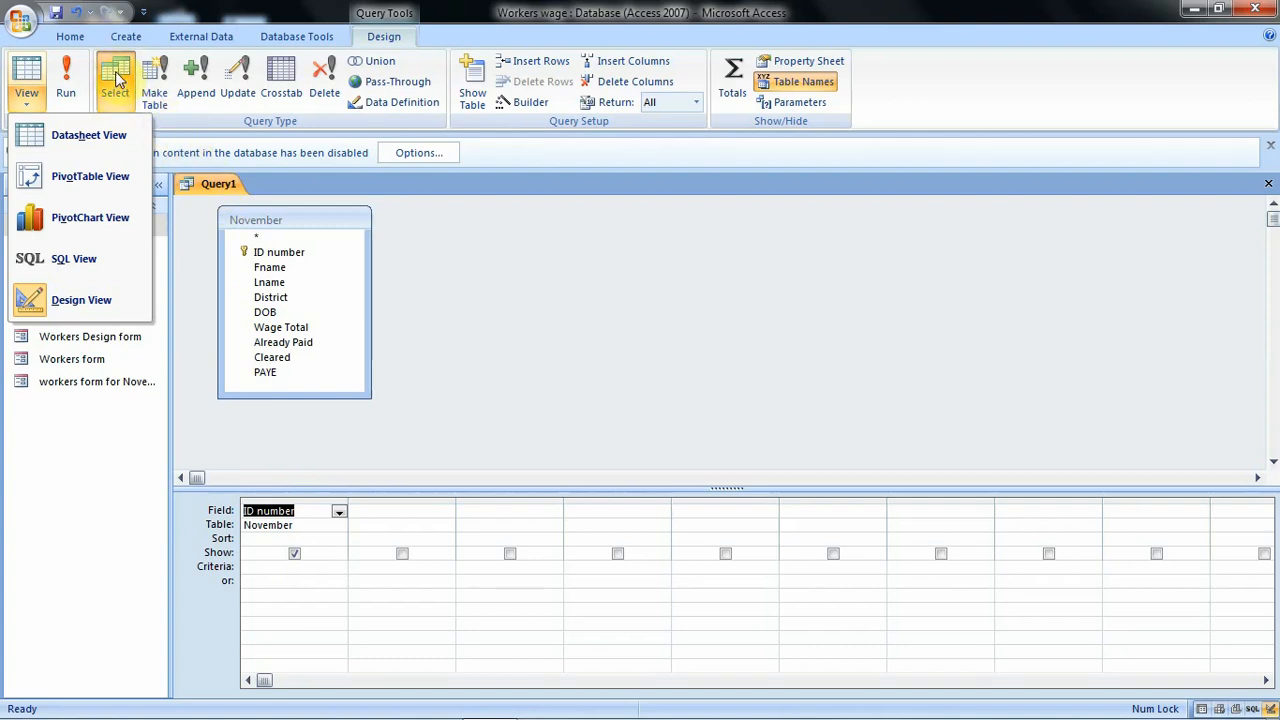
{"action": "left_click", "coordinate": [204, 121]}
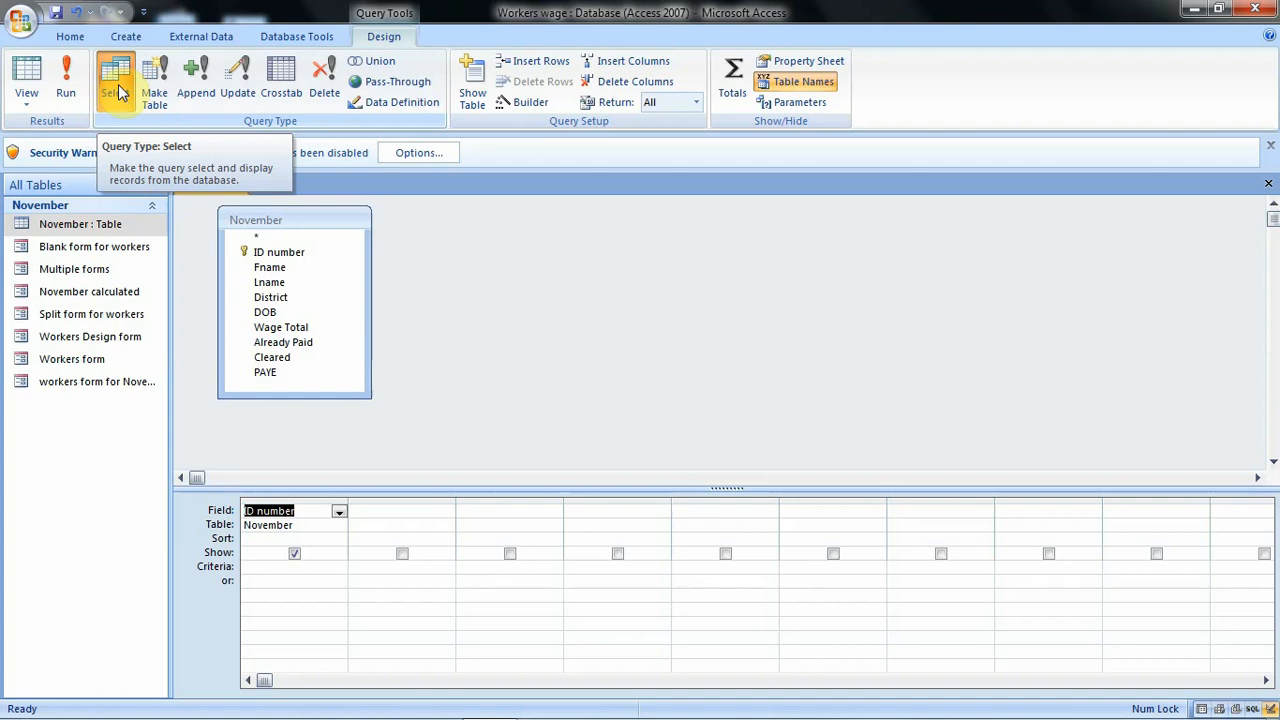
{"action": "left_click", "coordinate": [118, 92]}
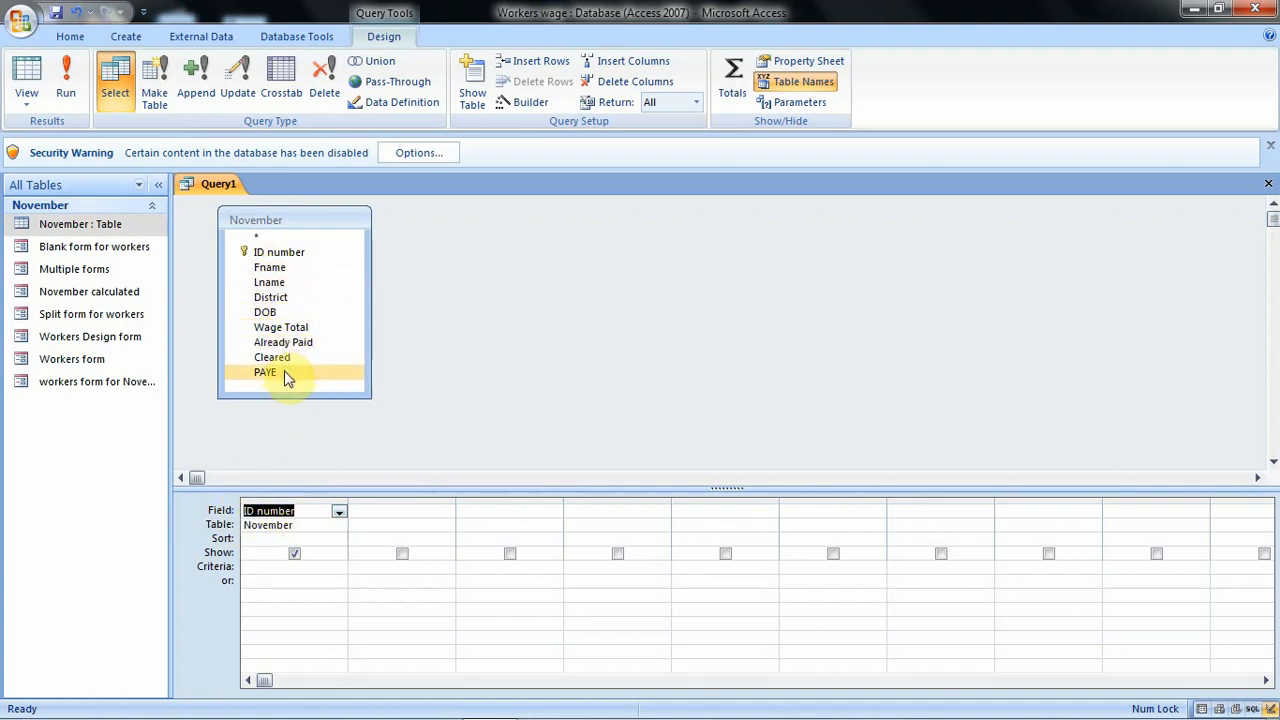
Add Fname and Lname as the second and third fields of the query grid.
{"action": "left_click", "coordinate": [445, 513]}
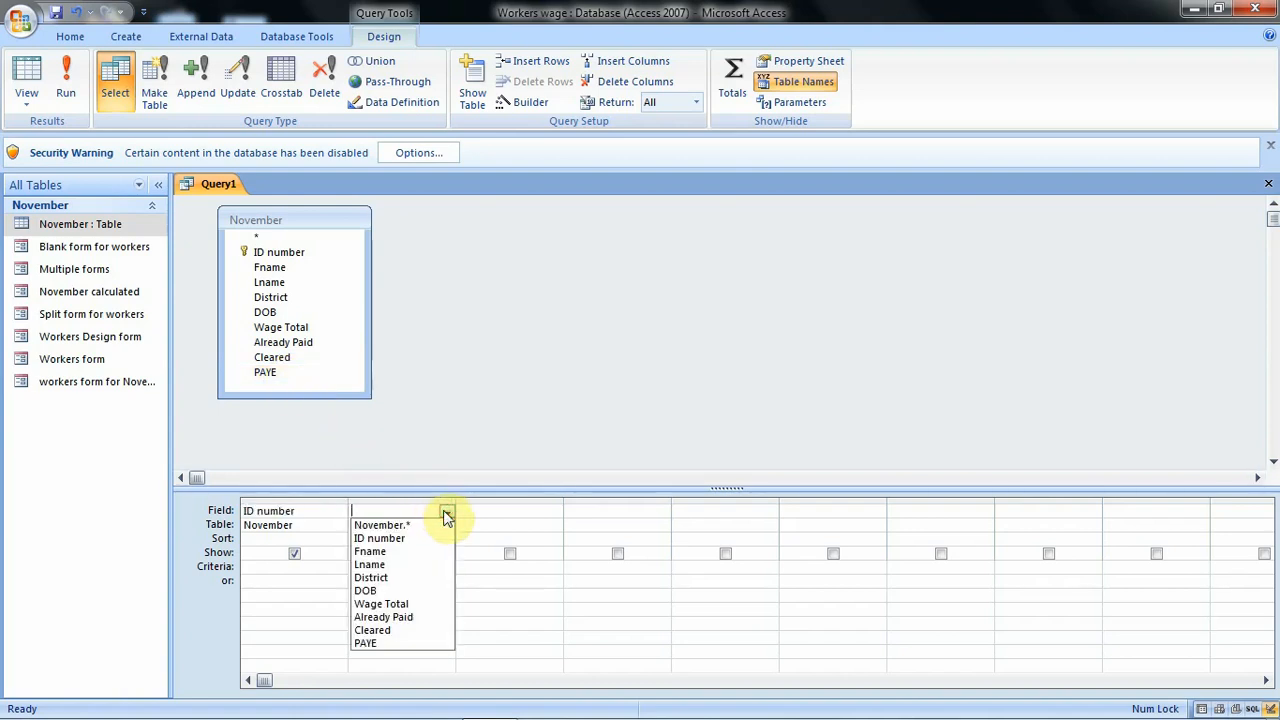
{"action": "left_click", "coordinate": [398, 557]}
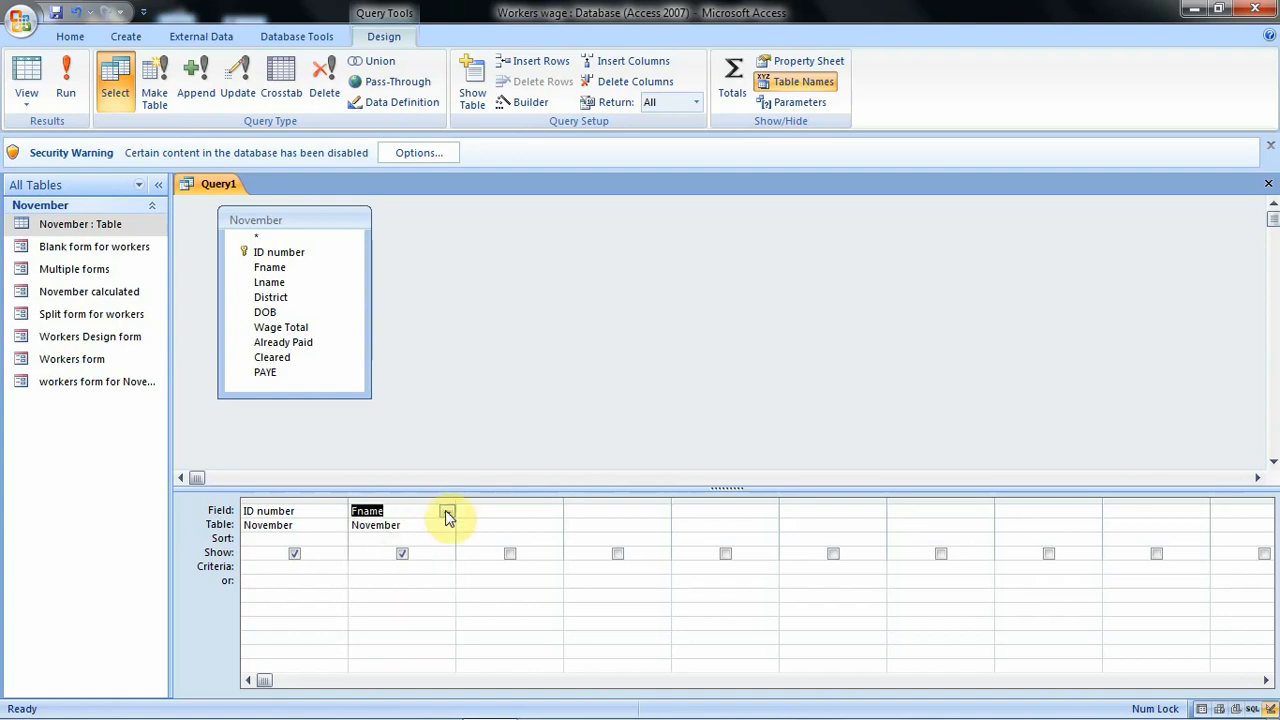
{"action": "left_click", "coordinate": [540, 510]}
{"action": "left_click", "coordinate": [554, 512]}
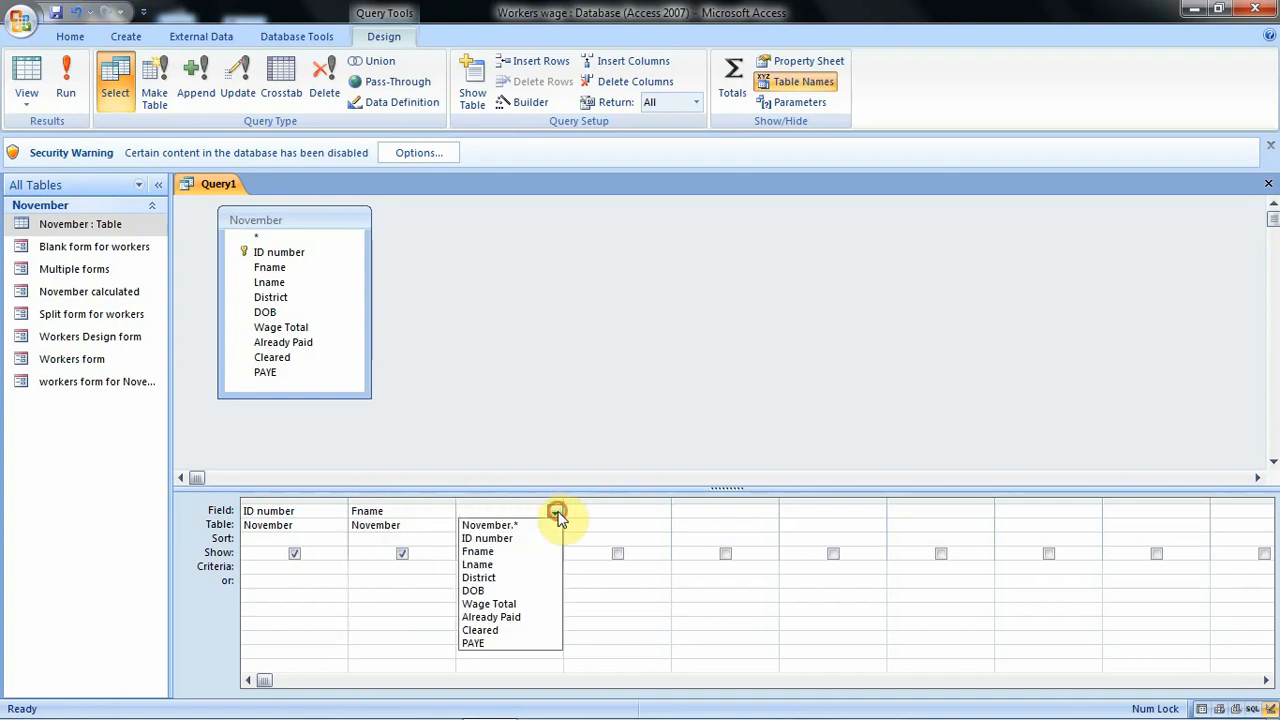
{"action": "left_click", "coordinate": [500, 564]}
Add District and DOB as the fourth and fifth fields of the query grid.
{"action": "left_click", "coordinate": [662, 511]}
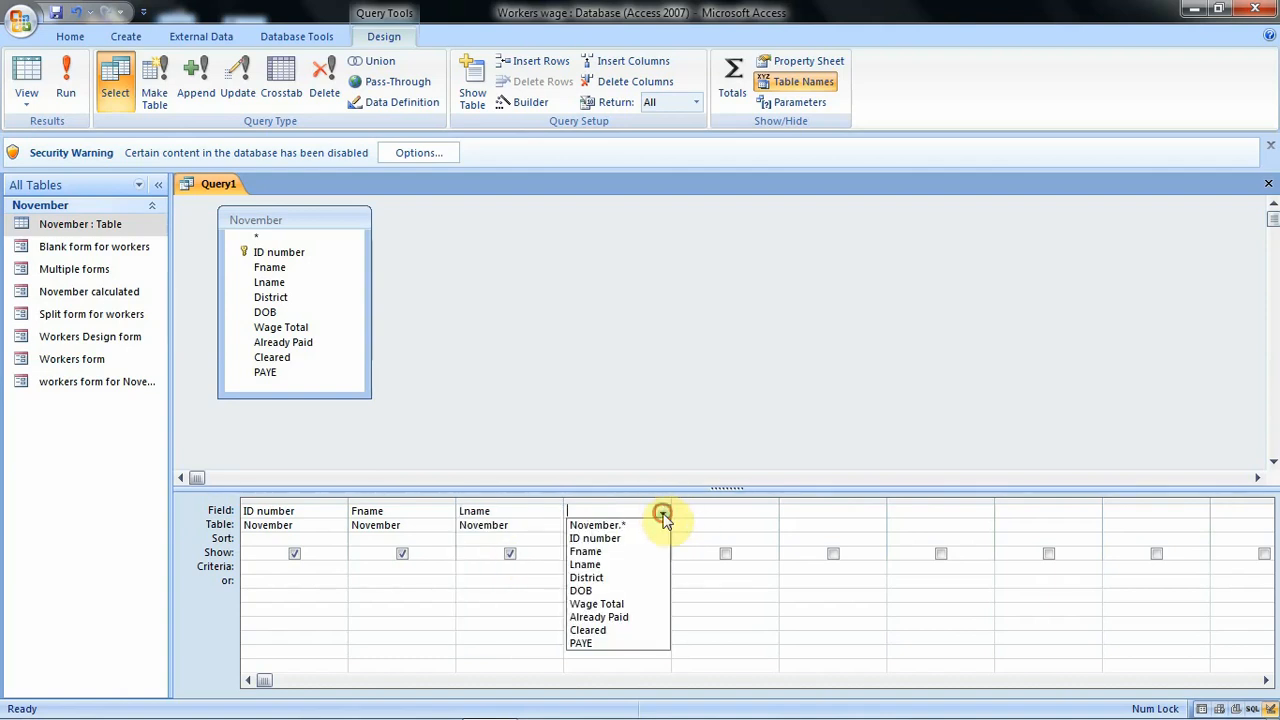
{"action": "left_click", "coordinate": [608, 578]}
{"action": "left_click", "coordinate": [770, 511]}
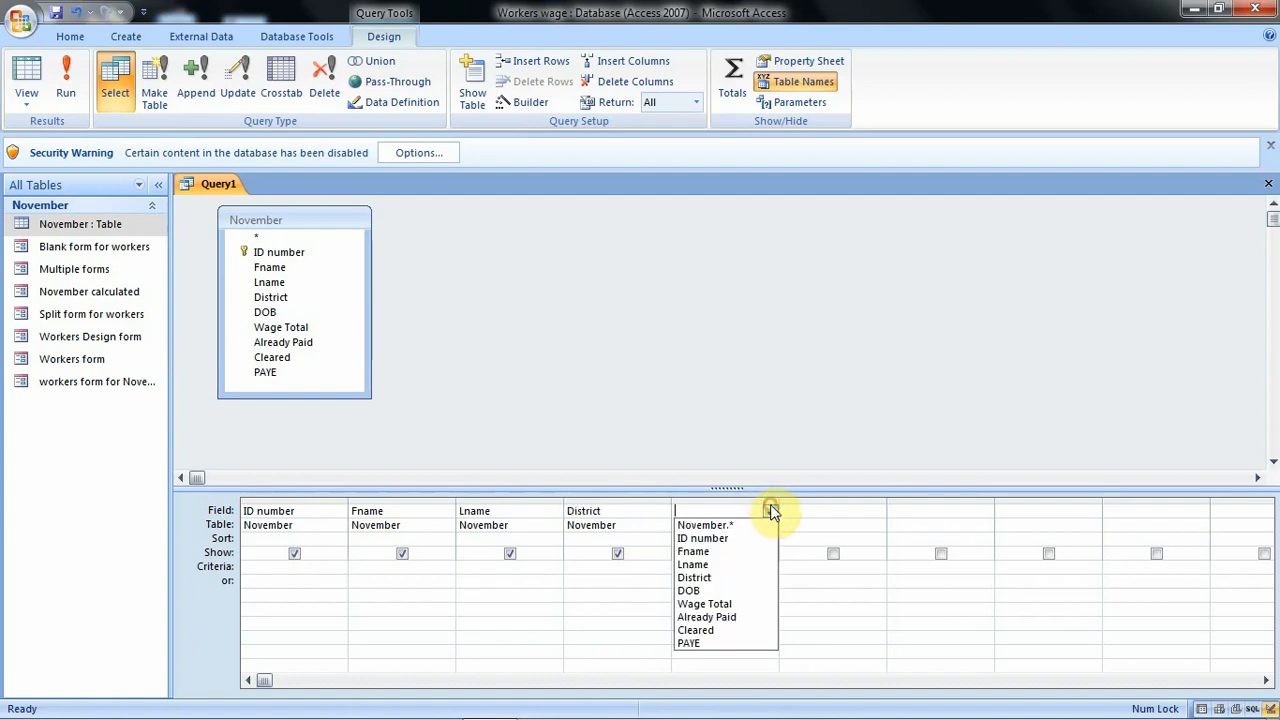
{"action": "left_click", "coordinate": [730, 590]}
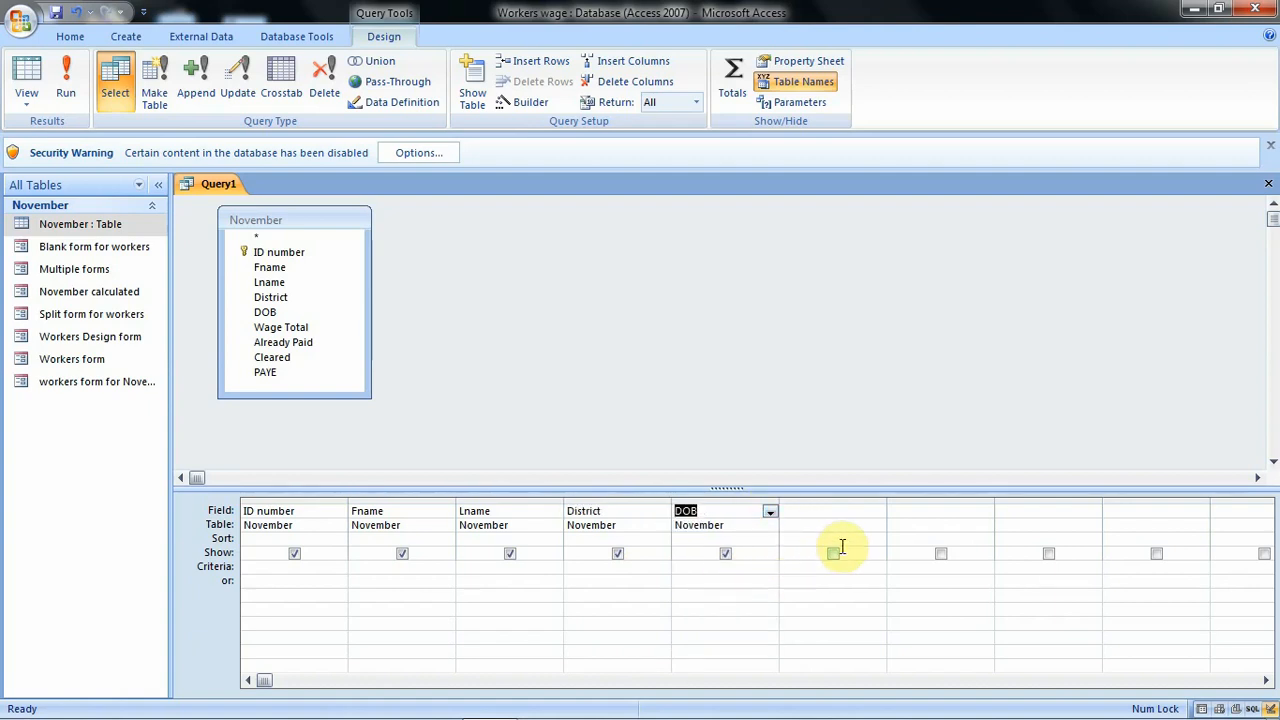
Add Wage Total and Already Paid as the sixth and seventh fields of the query grid.
{"action": "left_click", "coordinate": [863, 510]}
{"action": "left_click", "coordinate": [877, 512]}
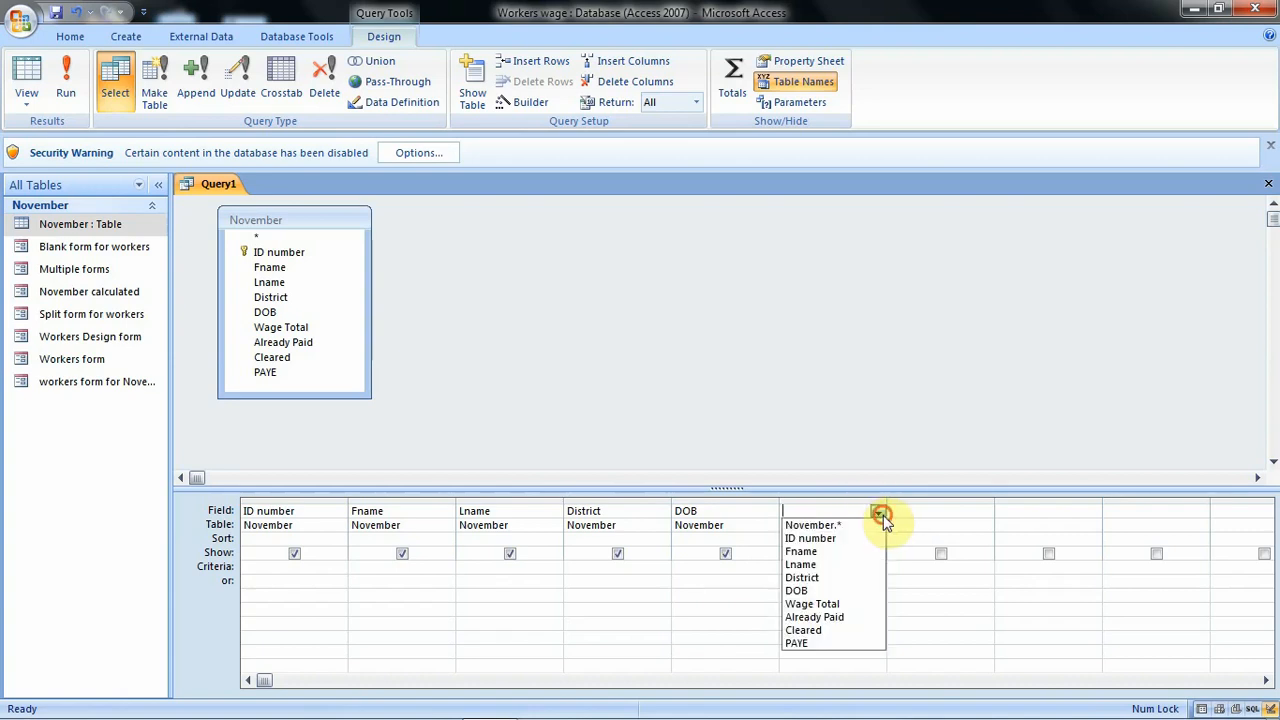
{"action": "left_click", "coordinate": [813, 604]}
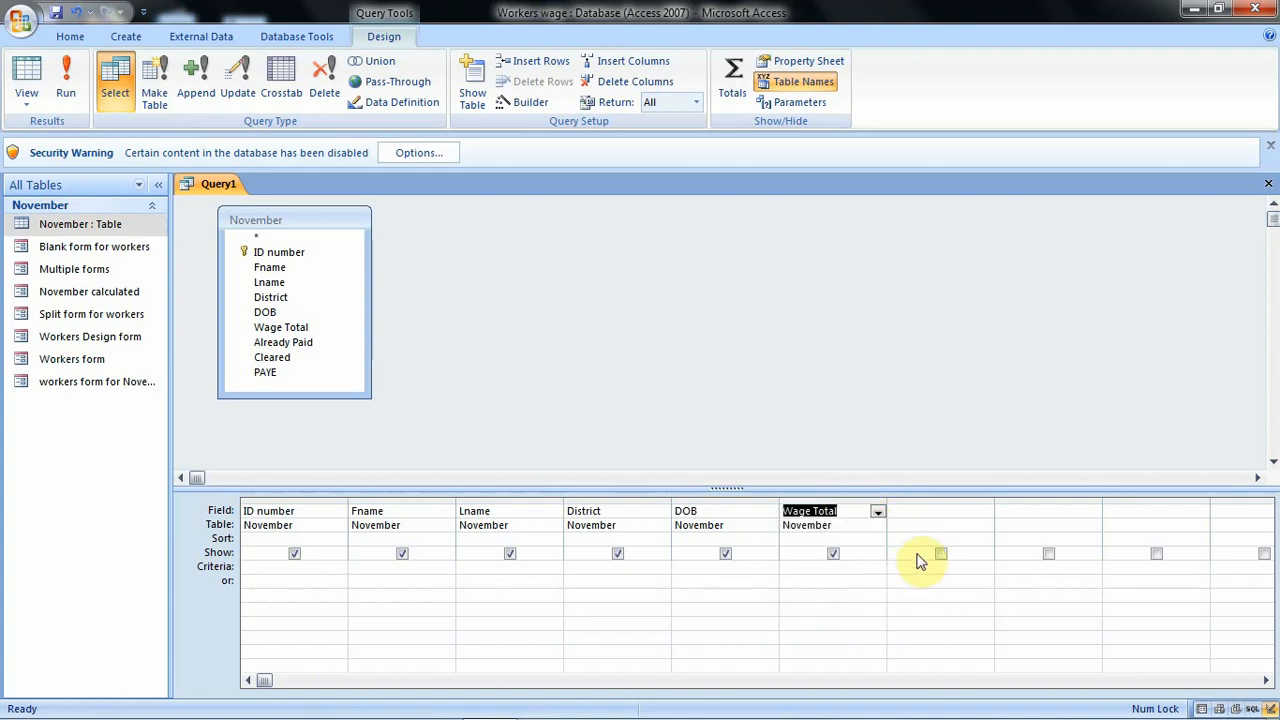
{"action": "left_click", "coordinate": [985, 514]}
{"action": "left_click", "coordinate": [985, 512]}
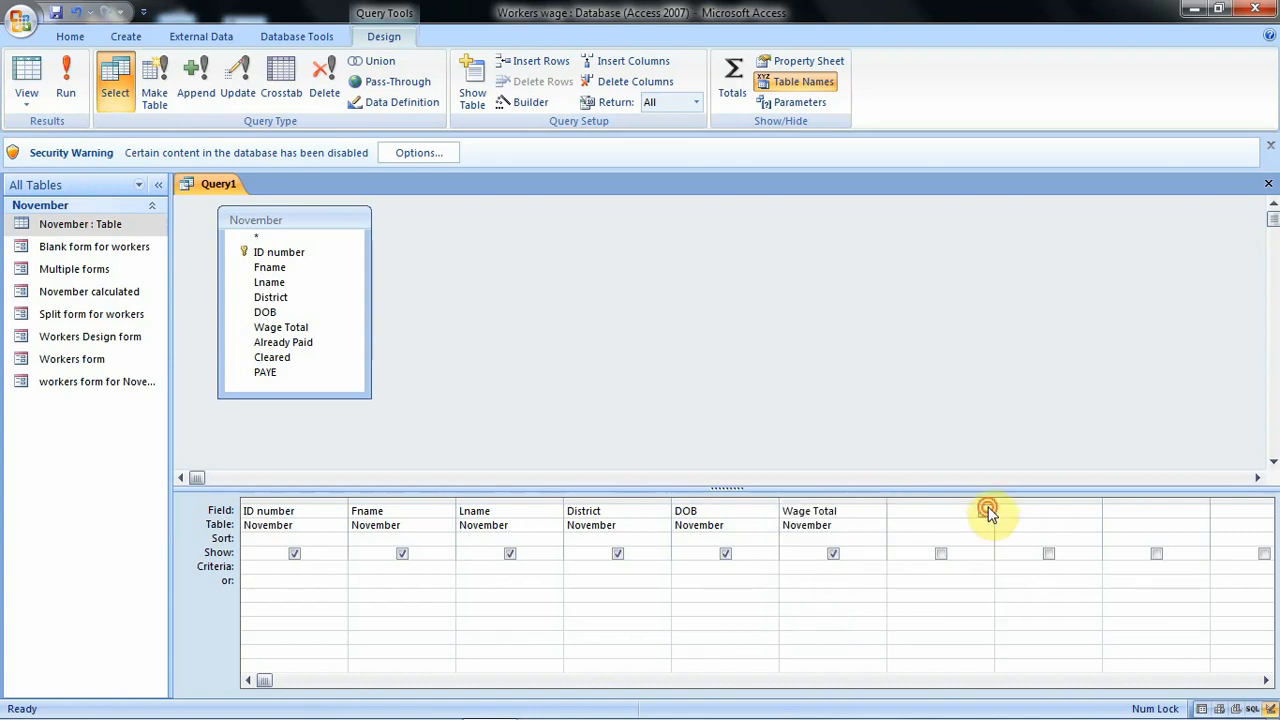
{"action": "left_click", "coordinate": [986, 513]}
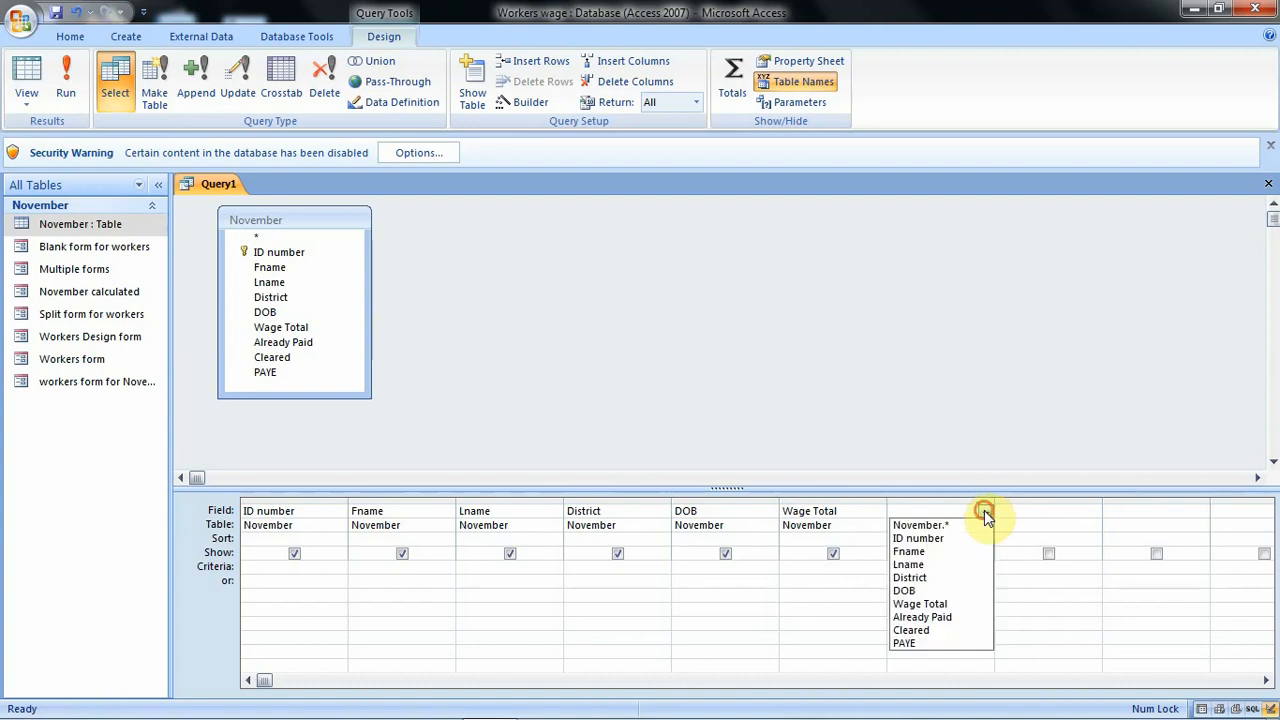
{"action": "left_click", "coordinate": [928, 618]}
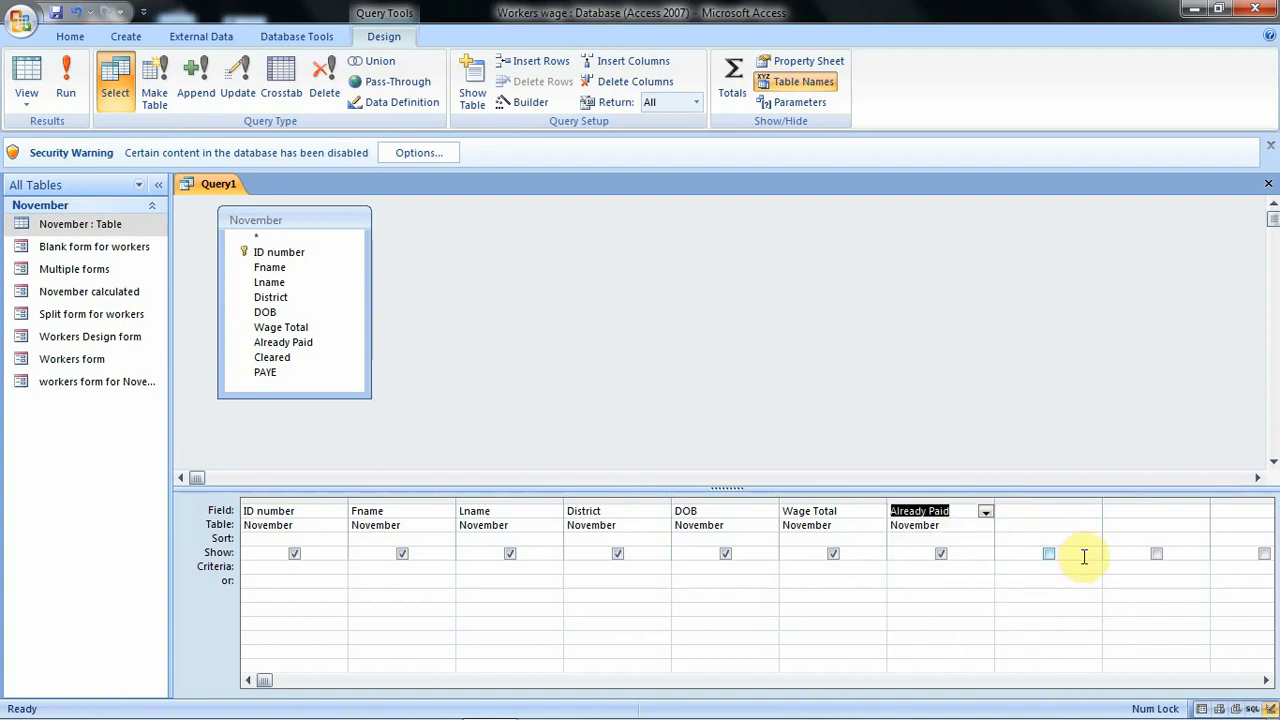
Add Cleared and PAYE as the eighth and ninth fields of the query grid.
{"action": "left_click", "coordinate": [1095, 511]}
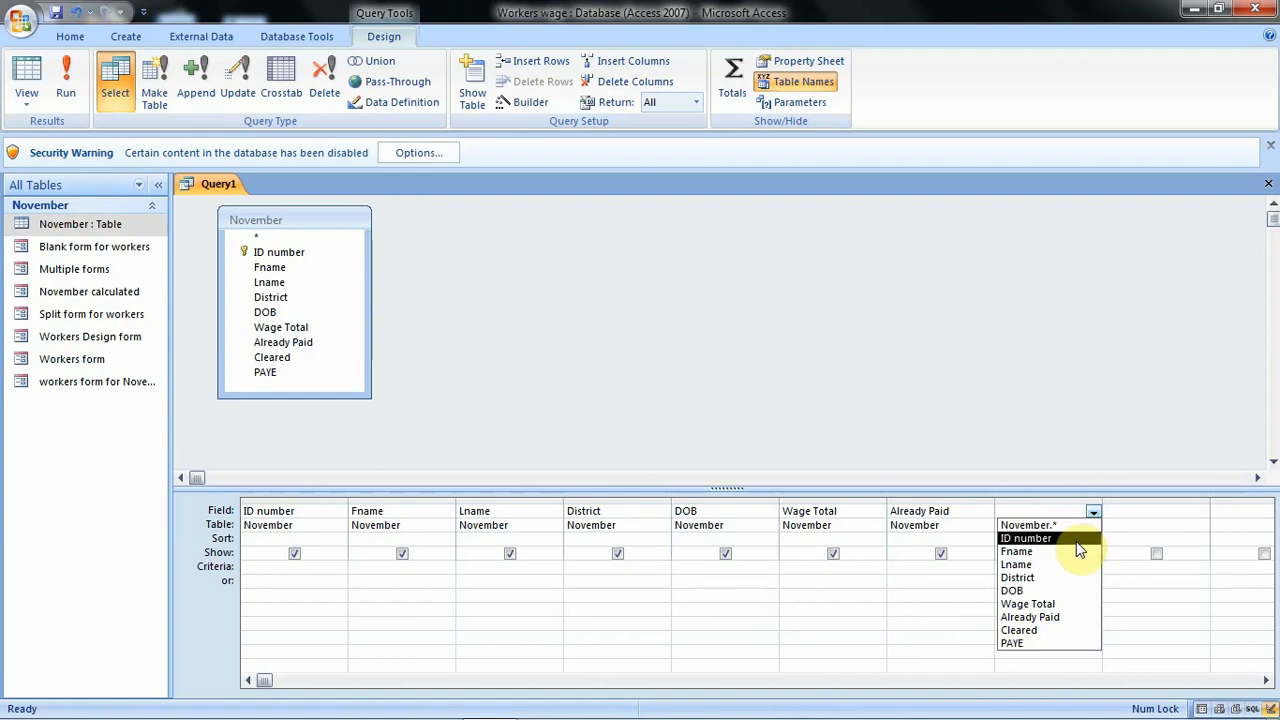
{"action": "left_click", "coordinate": [1050, 630]}
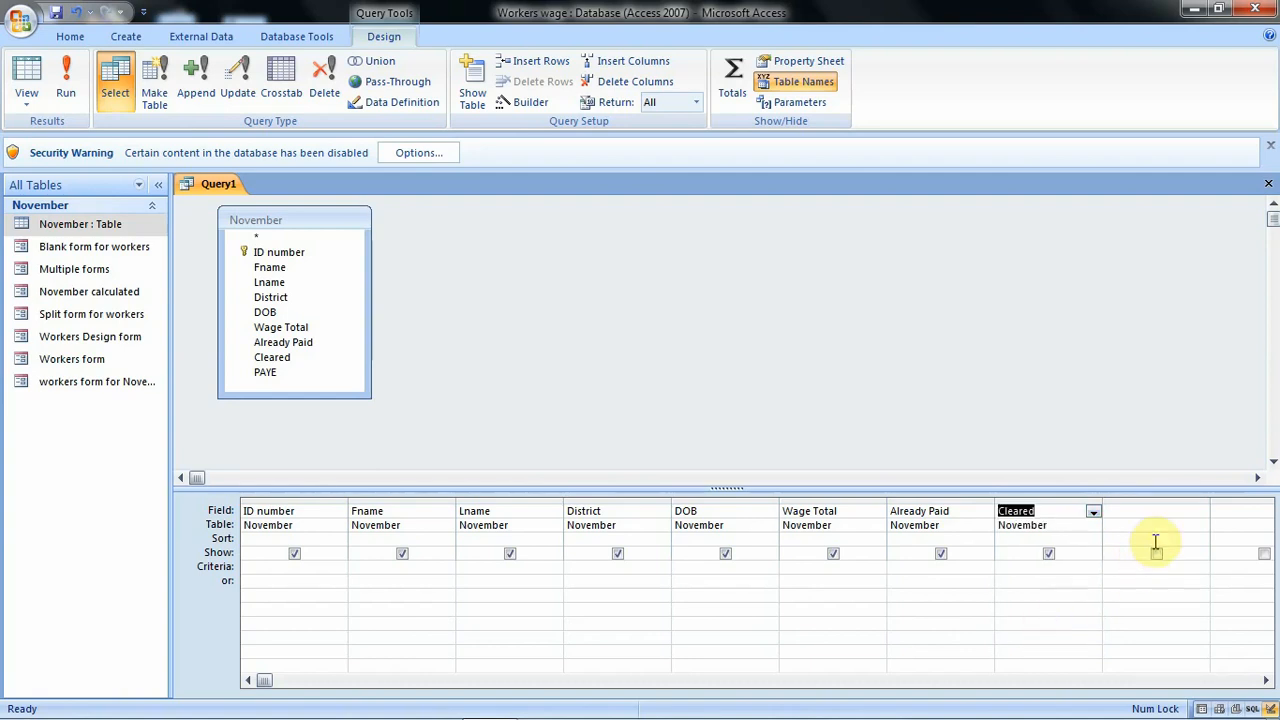
{"action": "left_click", "coordinate": [1199, 512]}
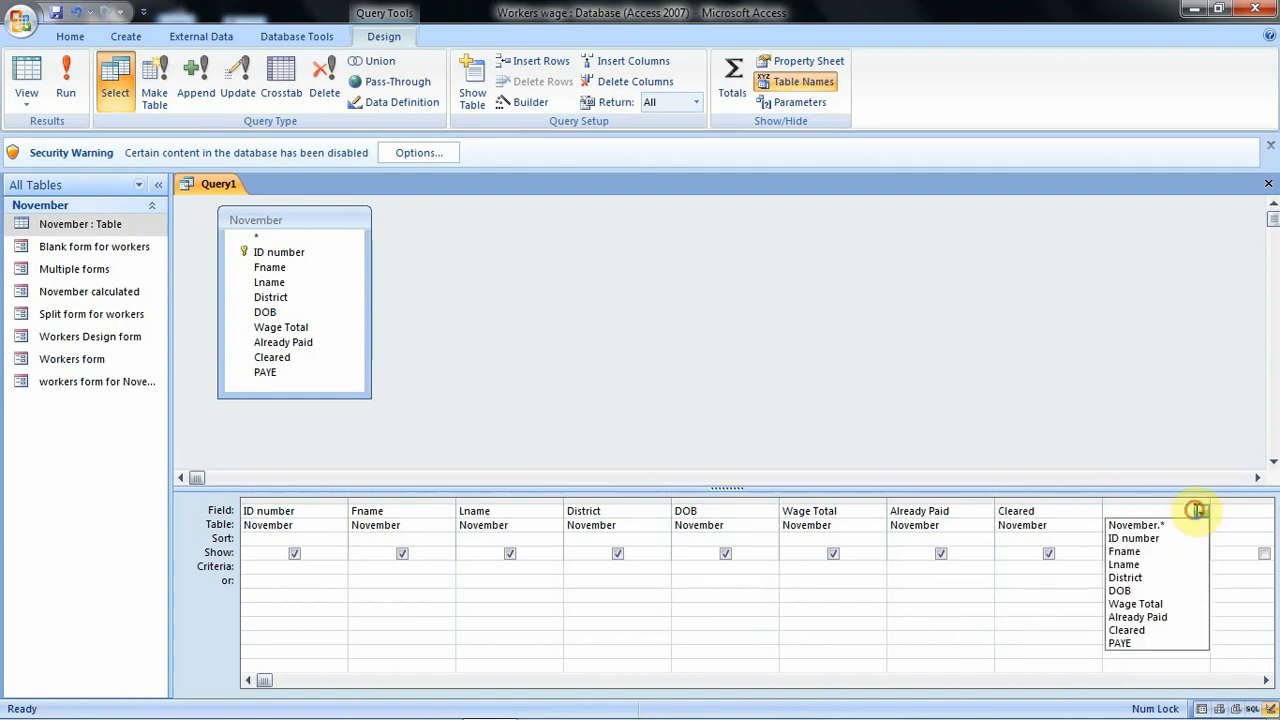
{"action": "left_click", "coordinate": [1141, 643]}
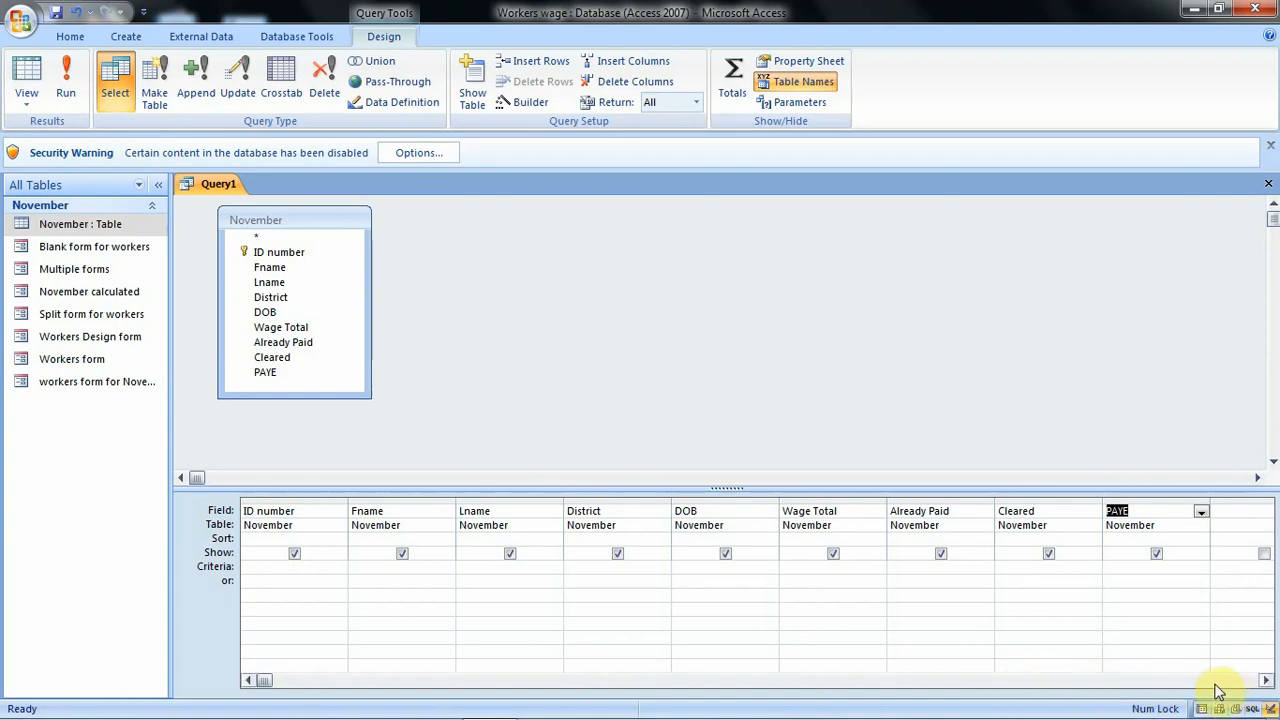
{"action": "left_click", "coordinate": [1266, 681]}
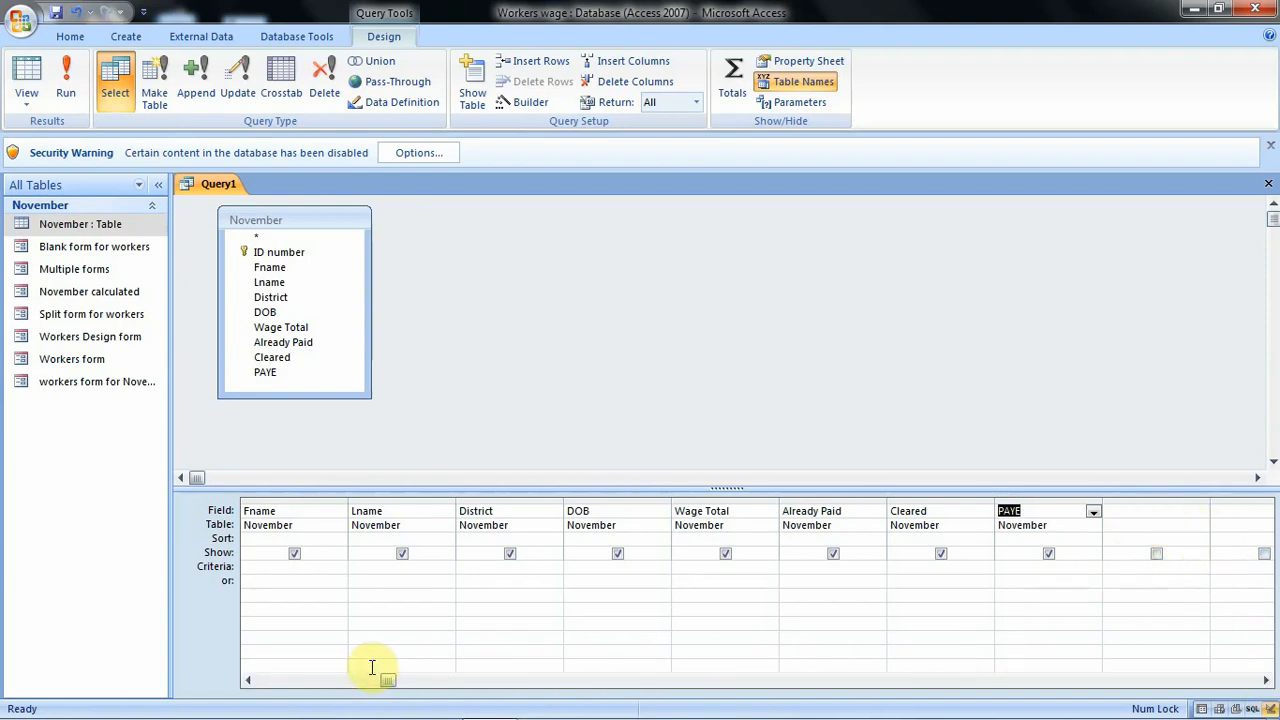
{"action": "left_click", "coordinate": [250, 681]}
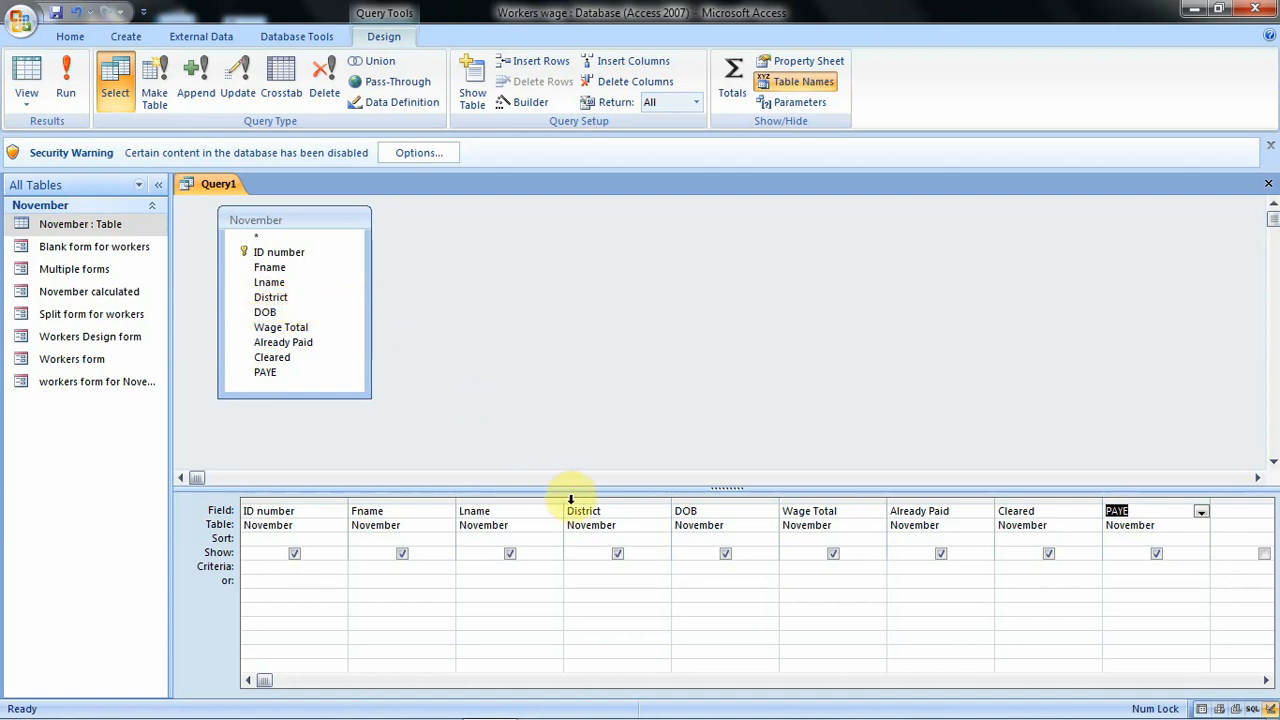
Set the District field's criterion to =Apac and run the query.
{"action": "left_click", "coordinate": [585, 569]}
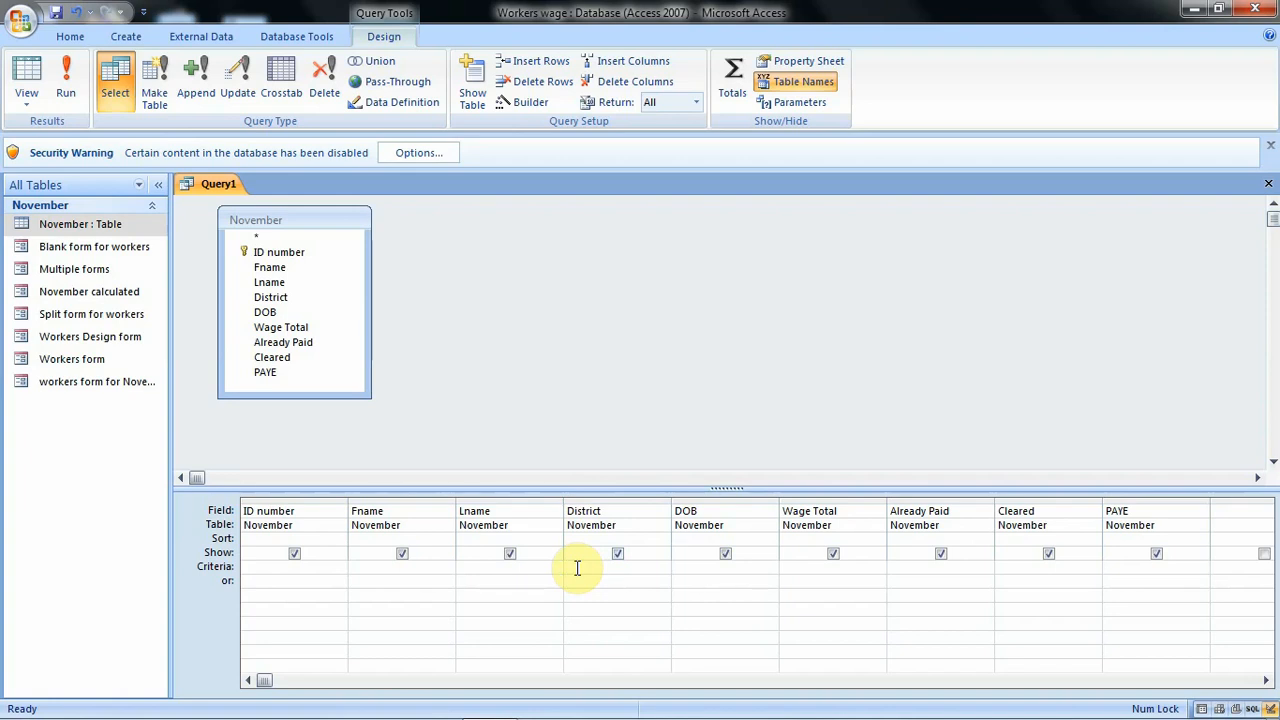
{"action": "type", "text": "A"}
{"action": "type", "text": "pap"}
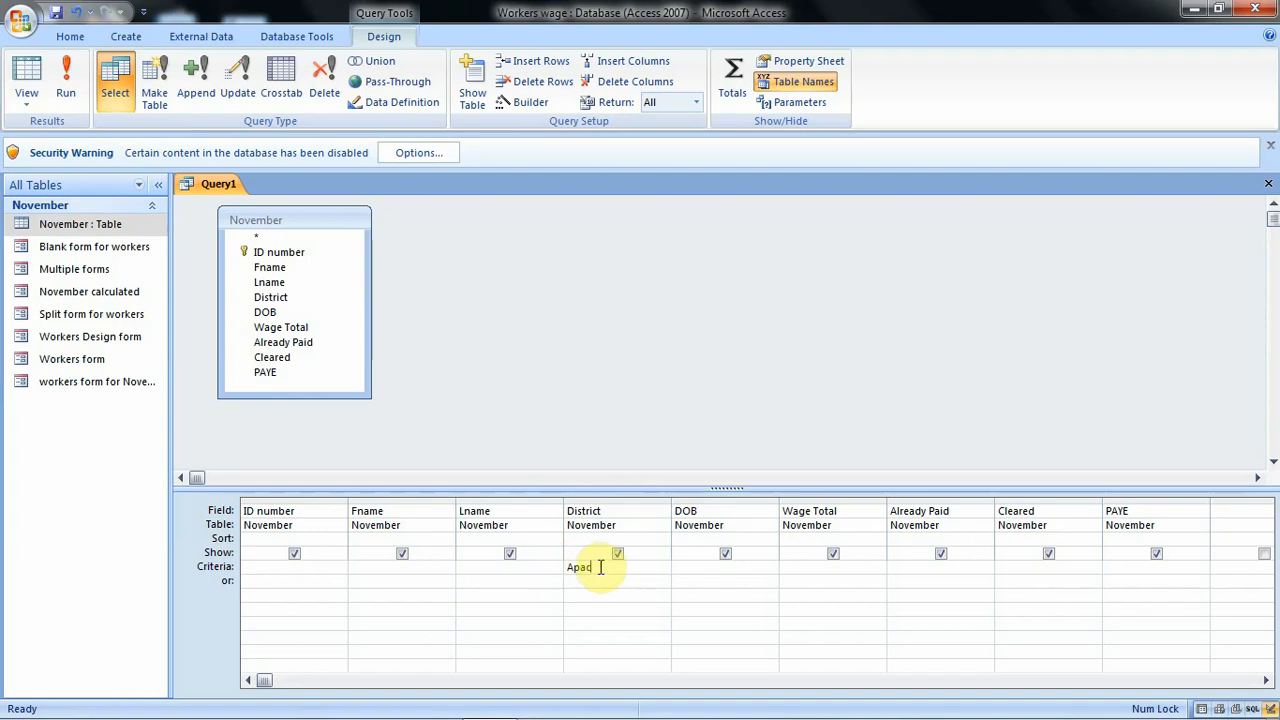
{"action": "key", "text": "BackSpace"}
{"action": "type", "text": "c"}
{"action": "key", "text": "BackSpace"}
{"action": "type", "text": "d="}
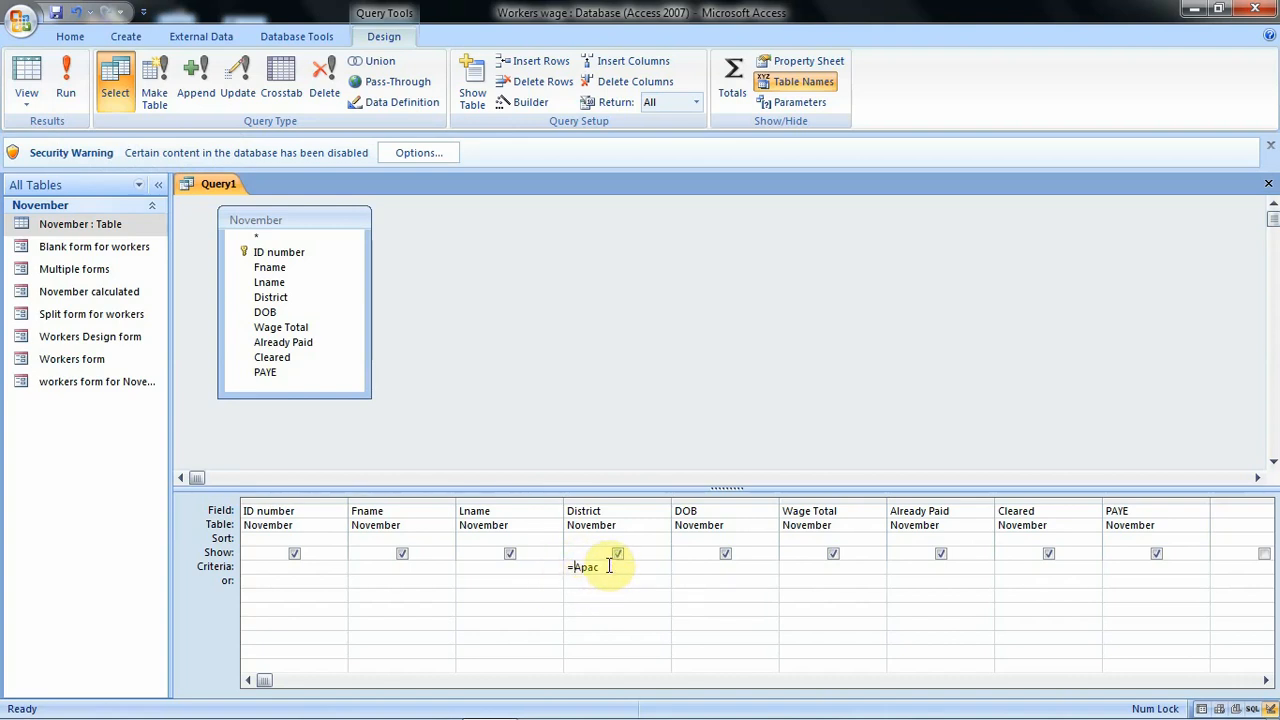
{"action": "left_click", "coordinate": [68, 82]}
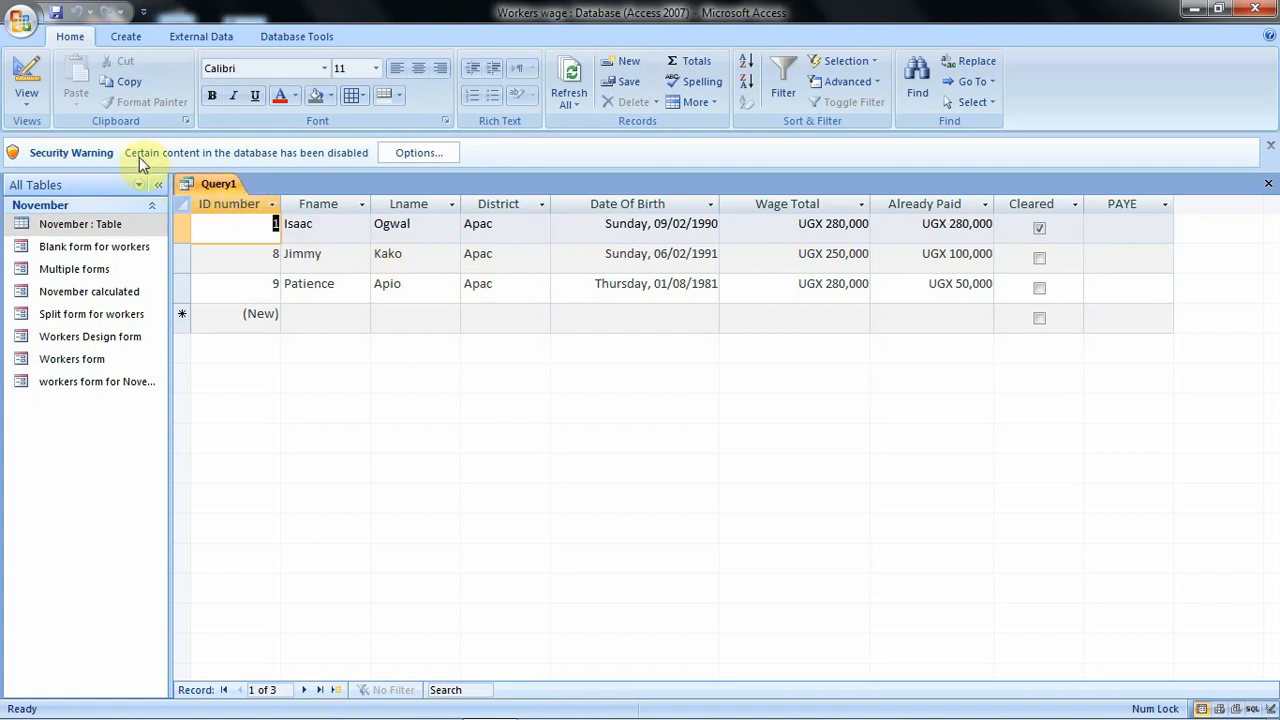
Return the query to Design view, replace the District criterion with Kasese, and run it.
{"action": "left_click", "coordinate": [34, 108]}
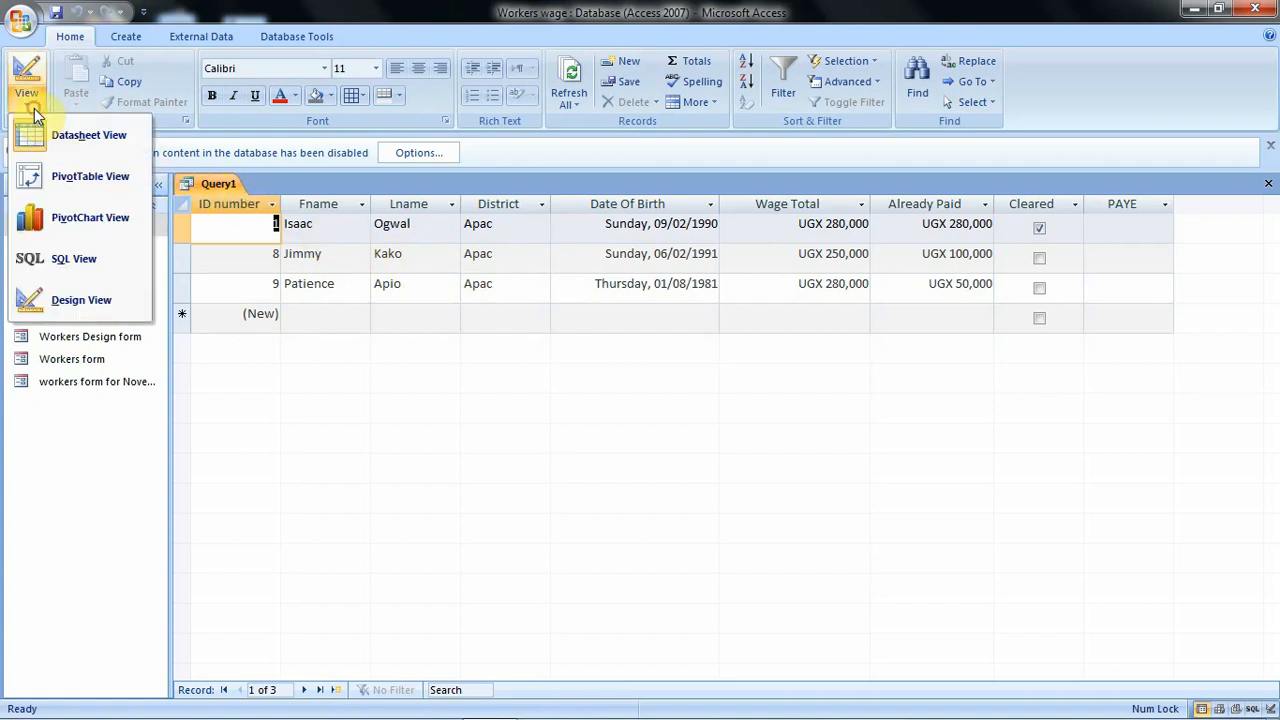
{"action": "left_click", "coordinate": [57, 300]}
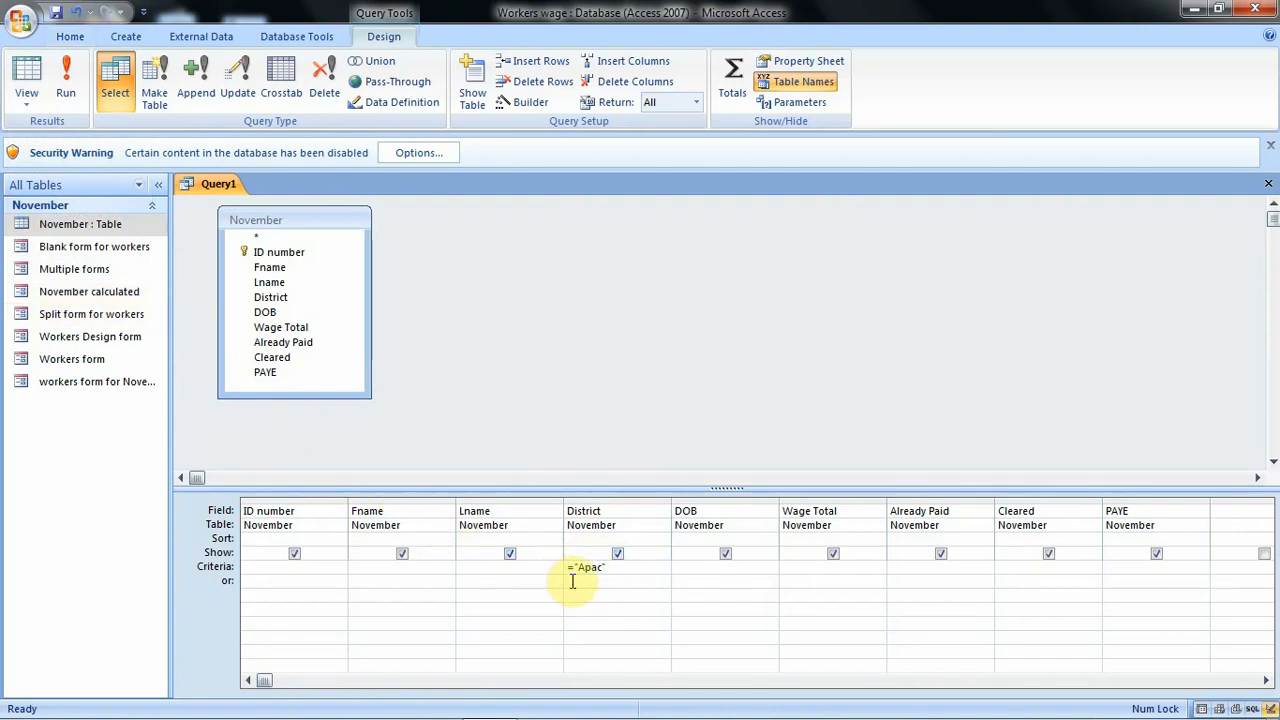
{"action": "left_click", "coordinate": [573, 574]}
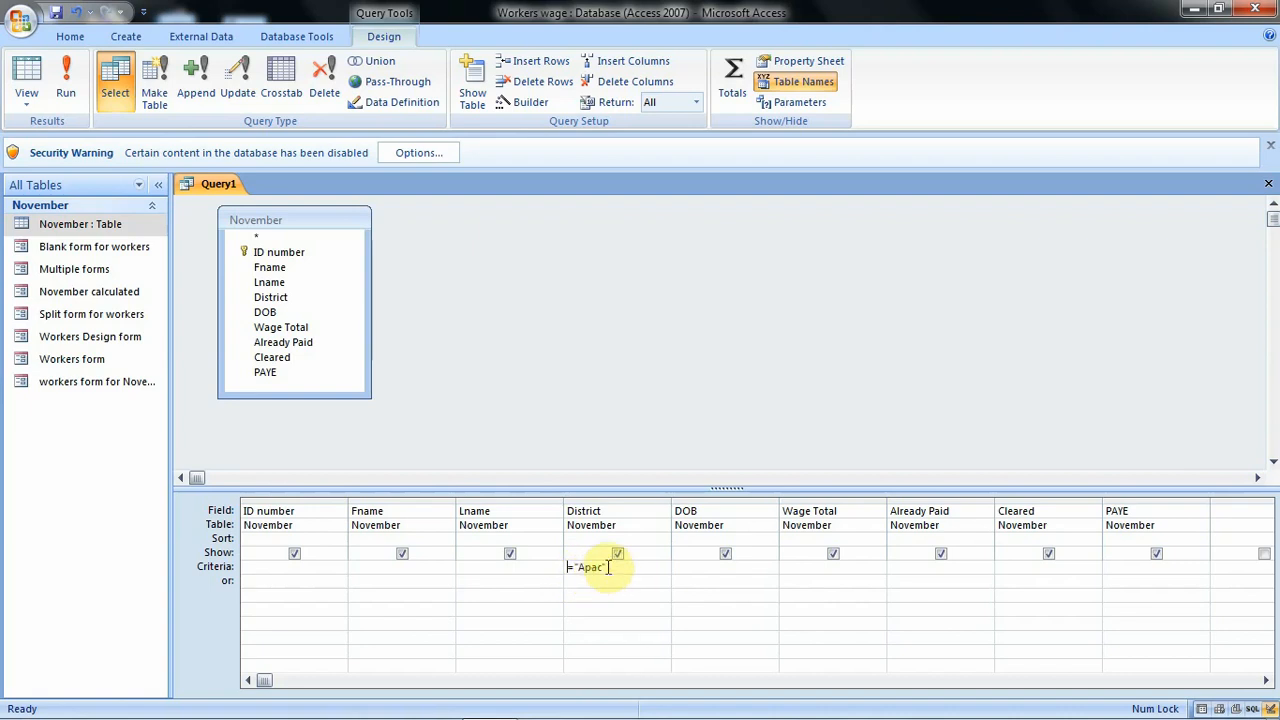
{"action": "left_click", "coordinate": [580, 567]}
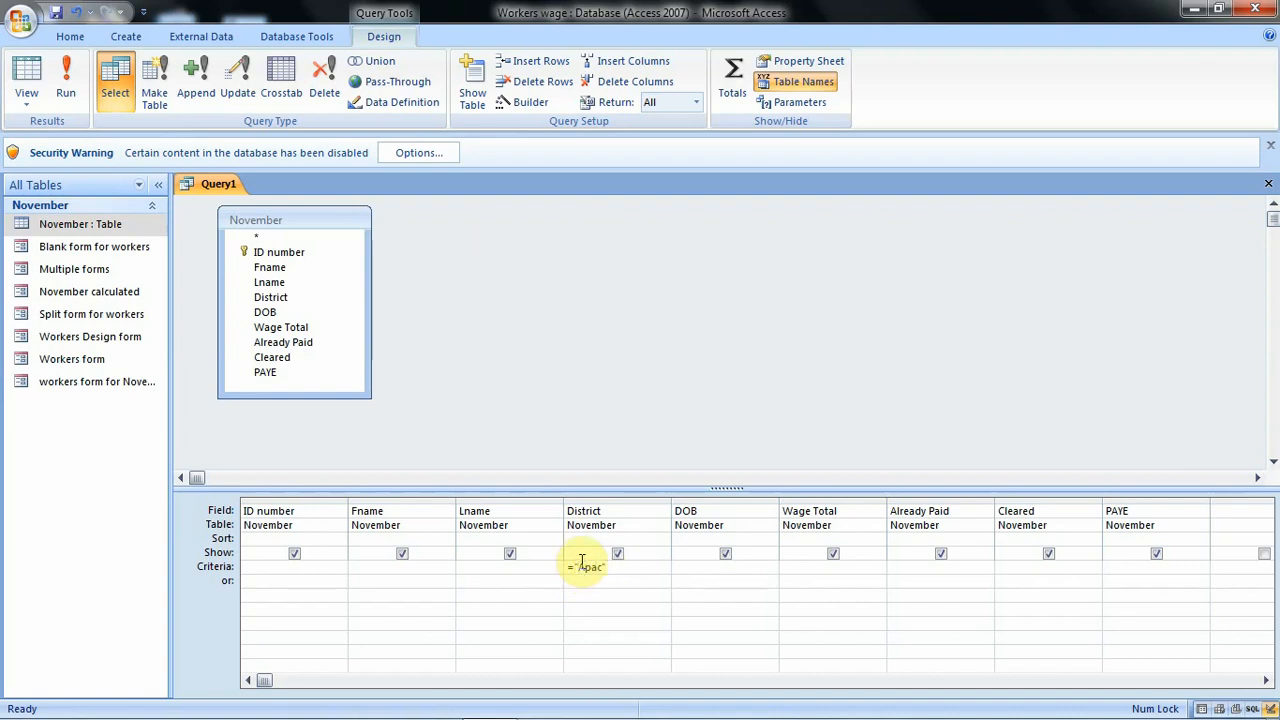
{"action": "key", "text": "BackSpace"}
{"action": "key", "text": "BackSpace"}
{"action": "key", "text": "BackSpace"}
{"action": "key", "text": "BackSpace"}
{"action": "key", "text": "BackSpace"}
{"action": "key", "text": "BackSpace"}
{"action": "type", "text": "Kasese"}
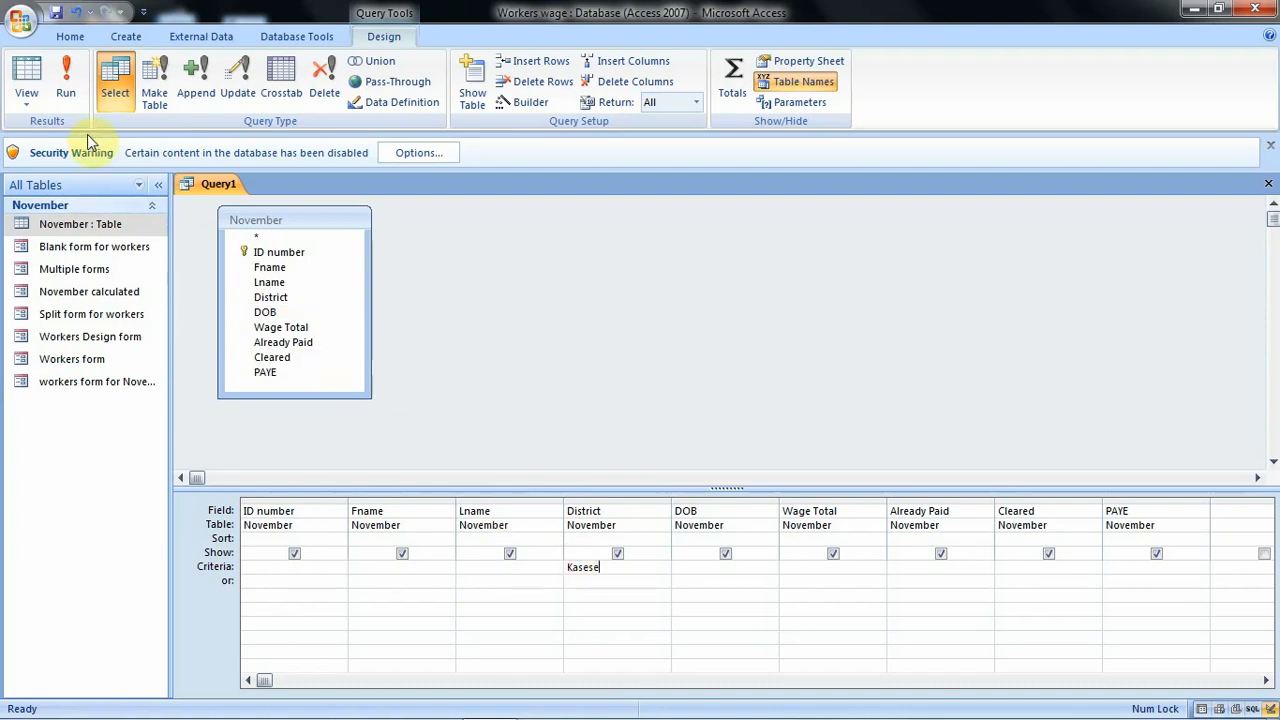
{"action": "left_click", "coordinate": [64, 77]}
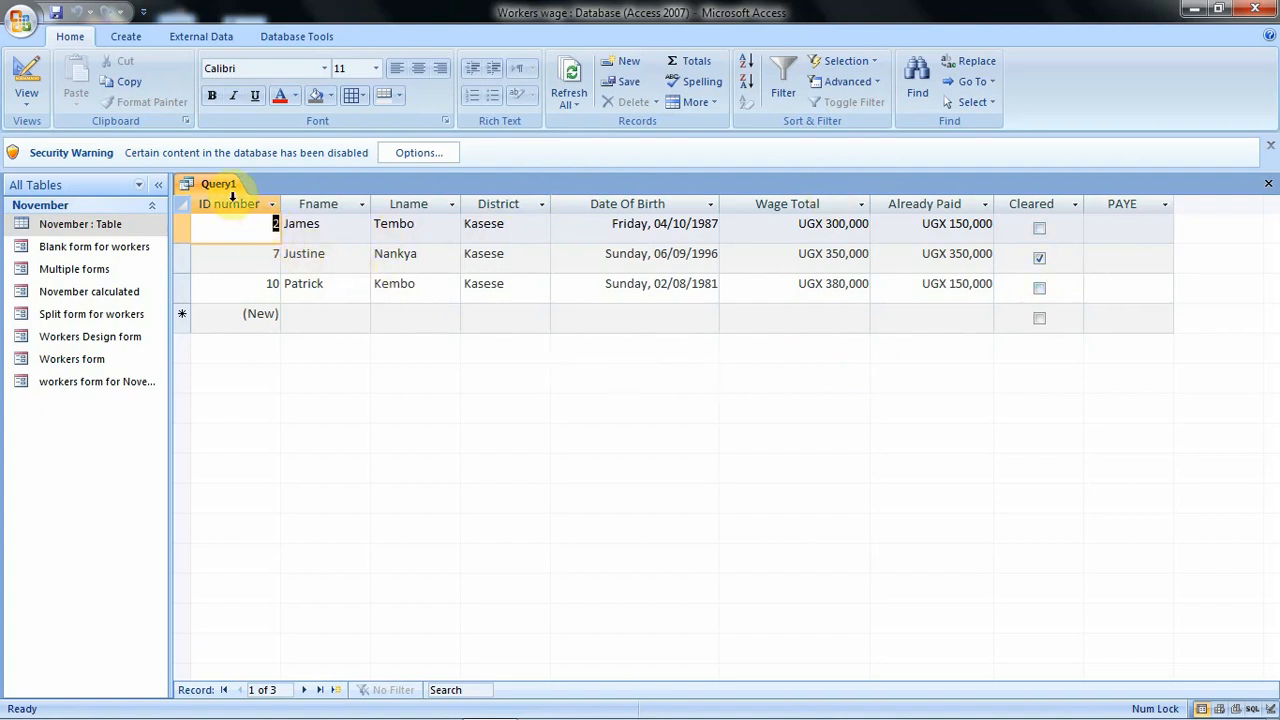
Save the query under the name Kasese and close it.
{"action": "left_click", "coordinate": [58, 10]}
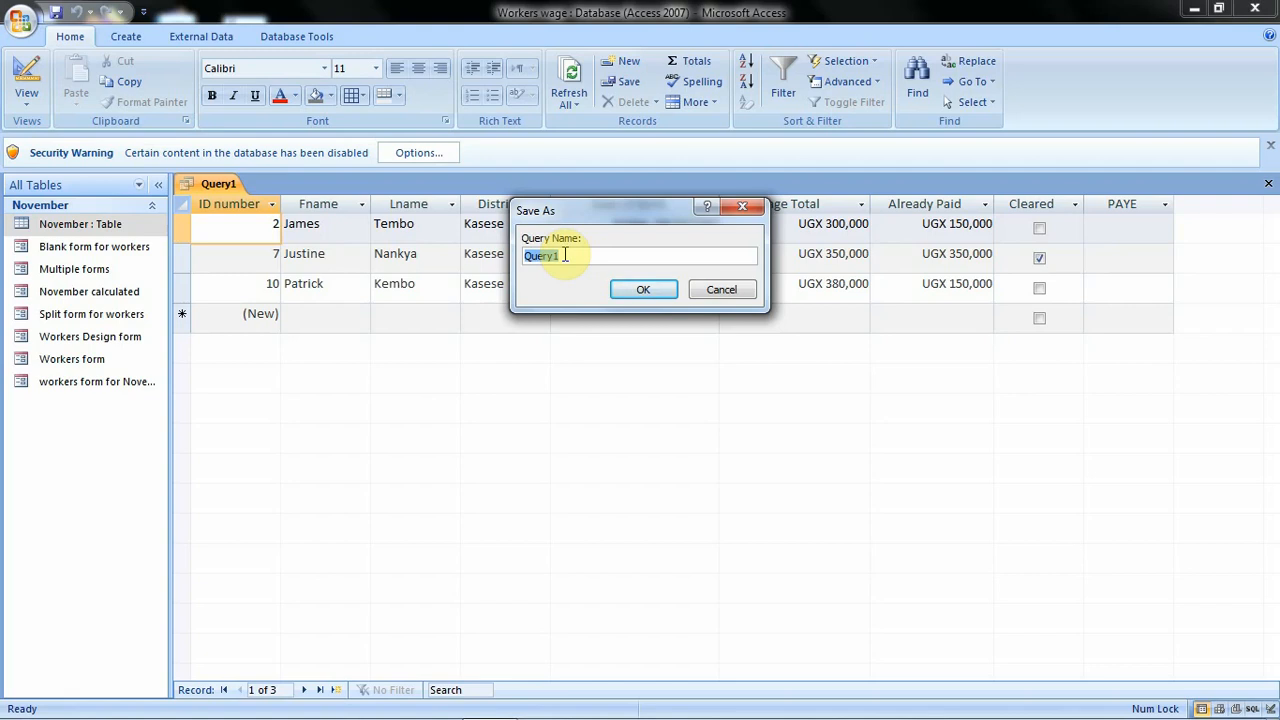
{"action": "type", "text": "K"}
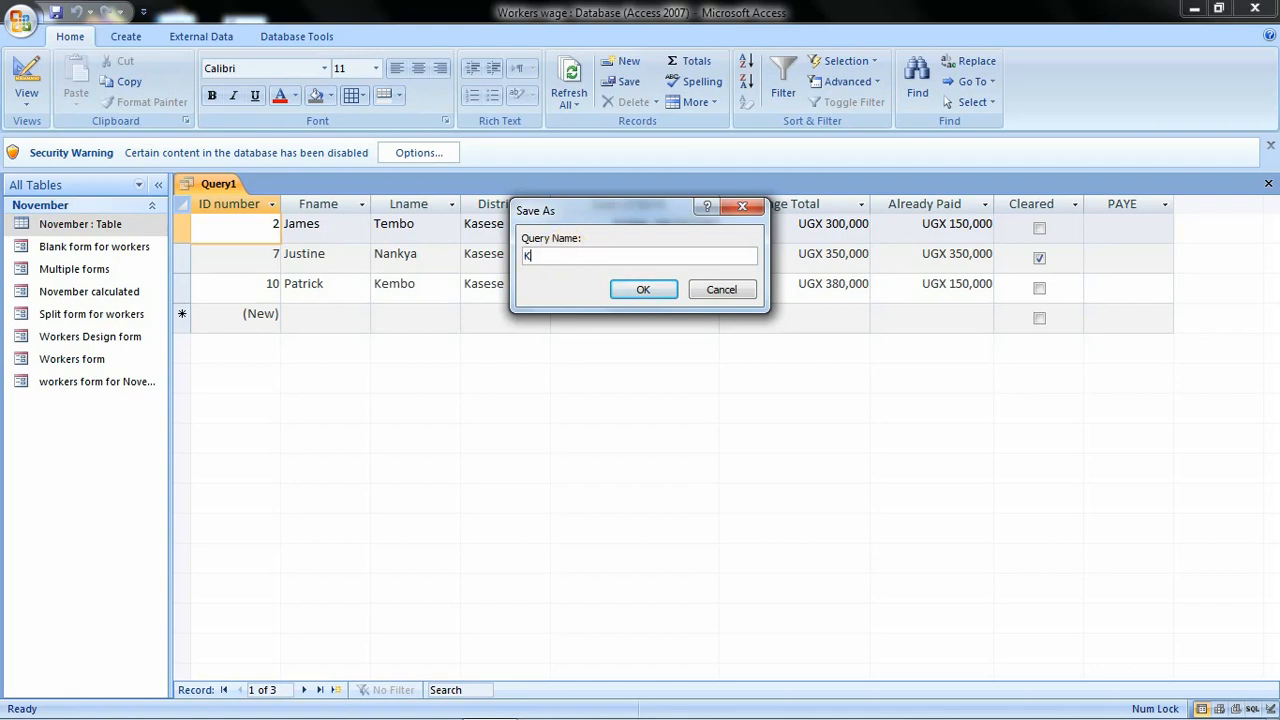
{"action": "type", "text": "asese"}
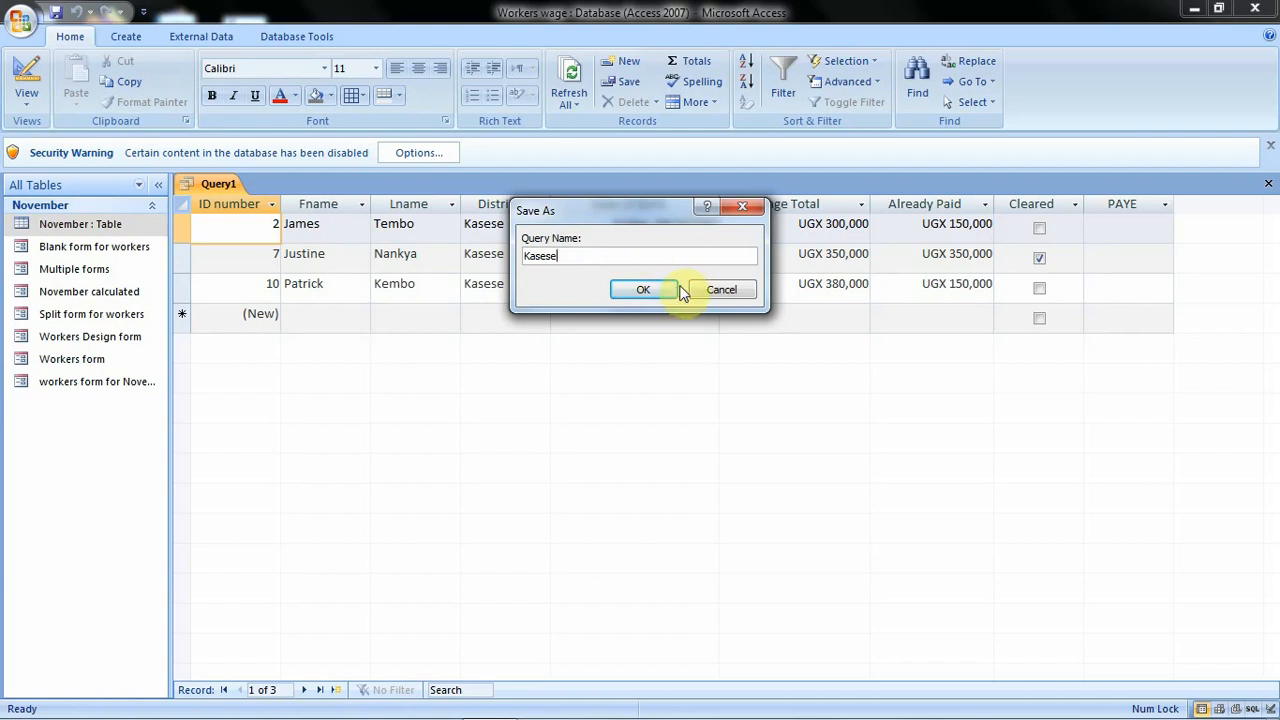
{"action": "left_click", "coordinate": [643, 290]}
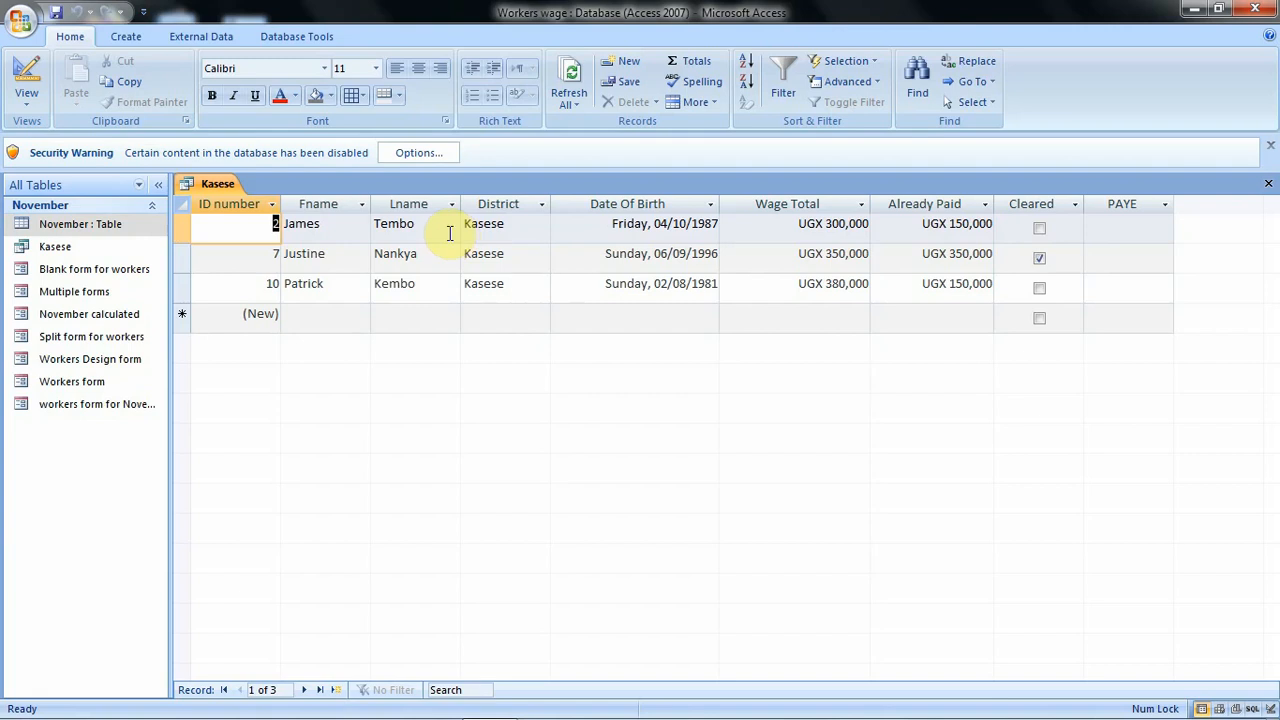
{"action": "right_click", "coordinate": [214, 185]}
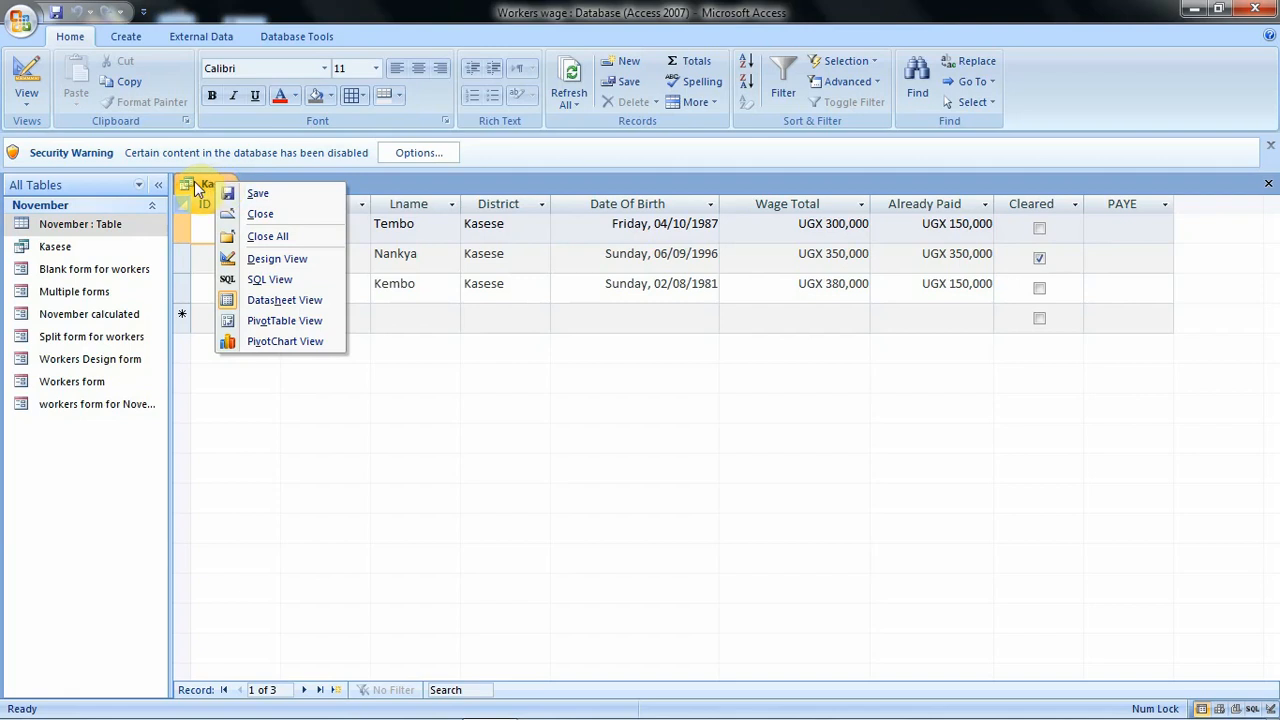
{"action": "left_click", "coordinate": [294, 214]}
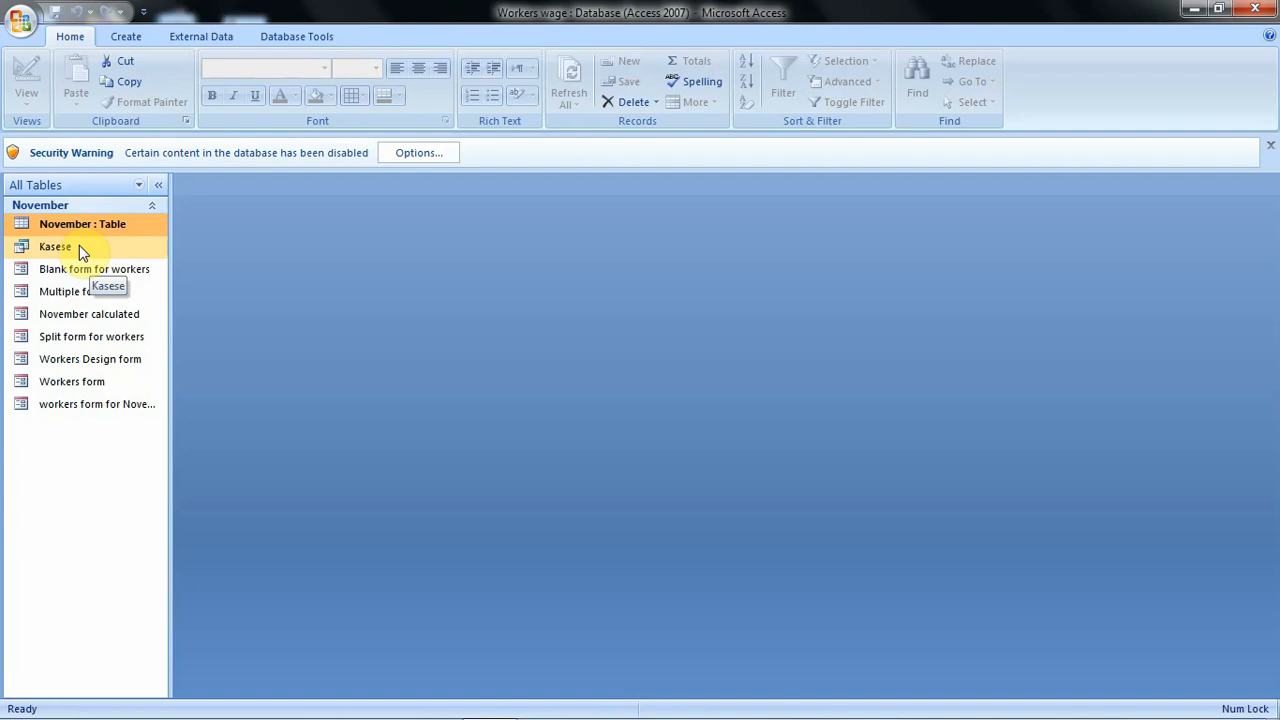
Open the saved Kasese query to review its records, and close it again.
{"action": "left_click", "coordinate": [79, 245]}
{"action": "right_click", "coordinate": [79, 245]}
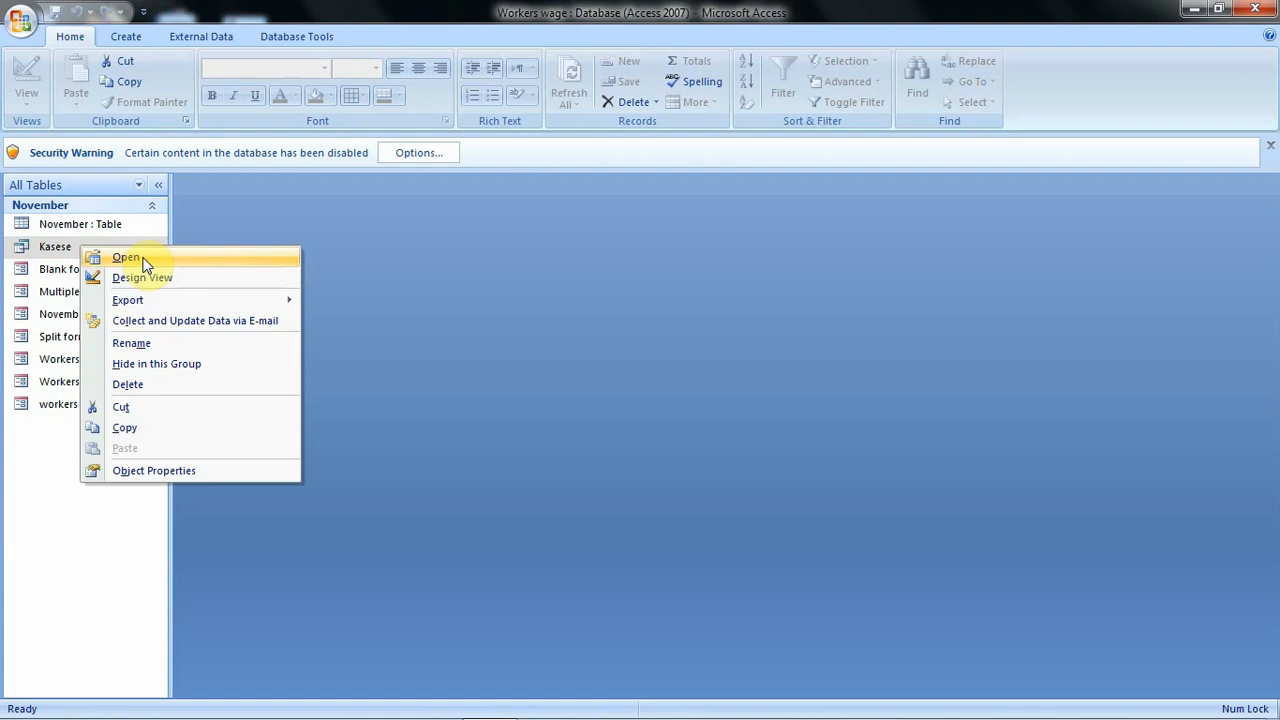
{"action": "left_click", "coordinate": [140, 262]}
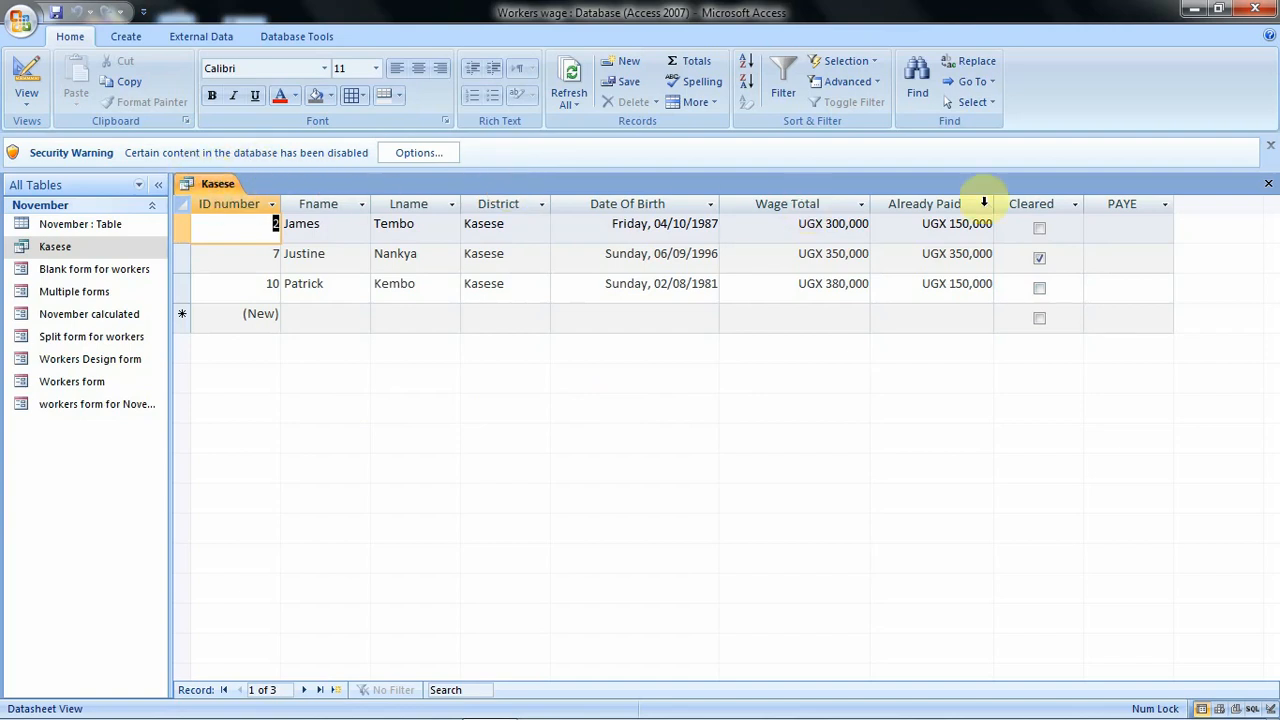
{"action": "left_click", "coordinate": [1268, 186]}
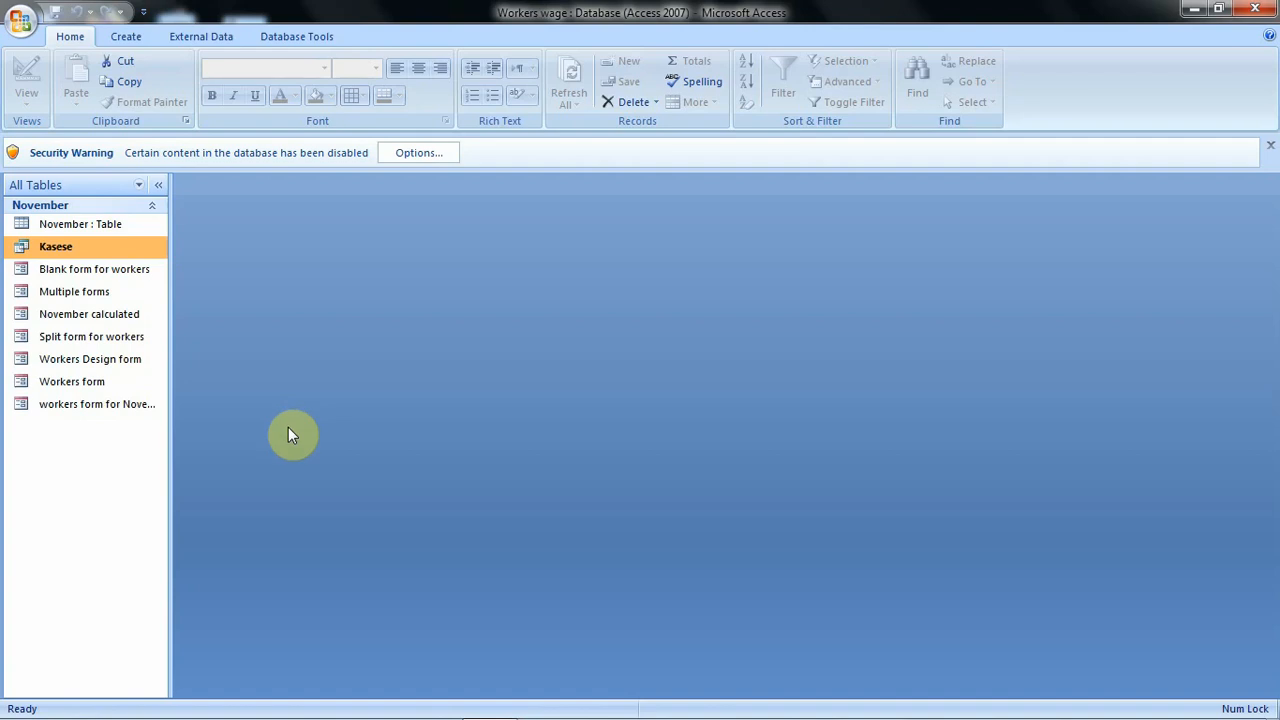
{"action": "right_click", "coordinate": [103, 255]}
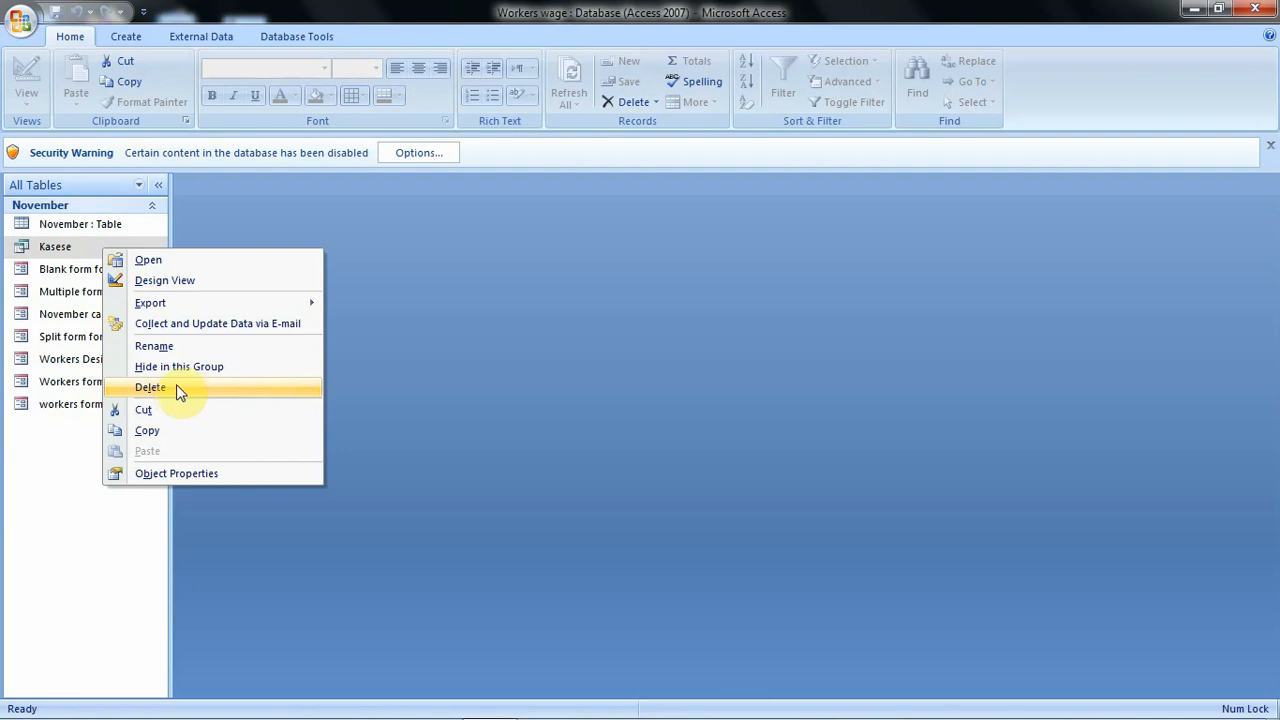
{"action": "left_click", "coordinate": [563, 325]}
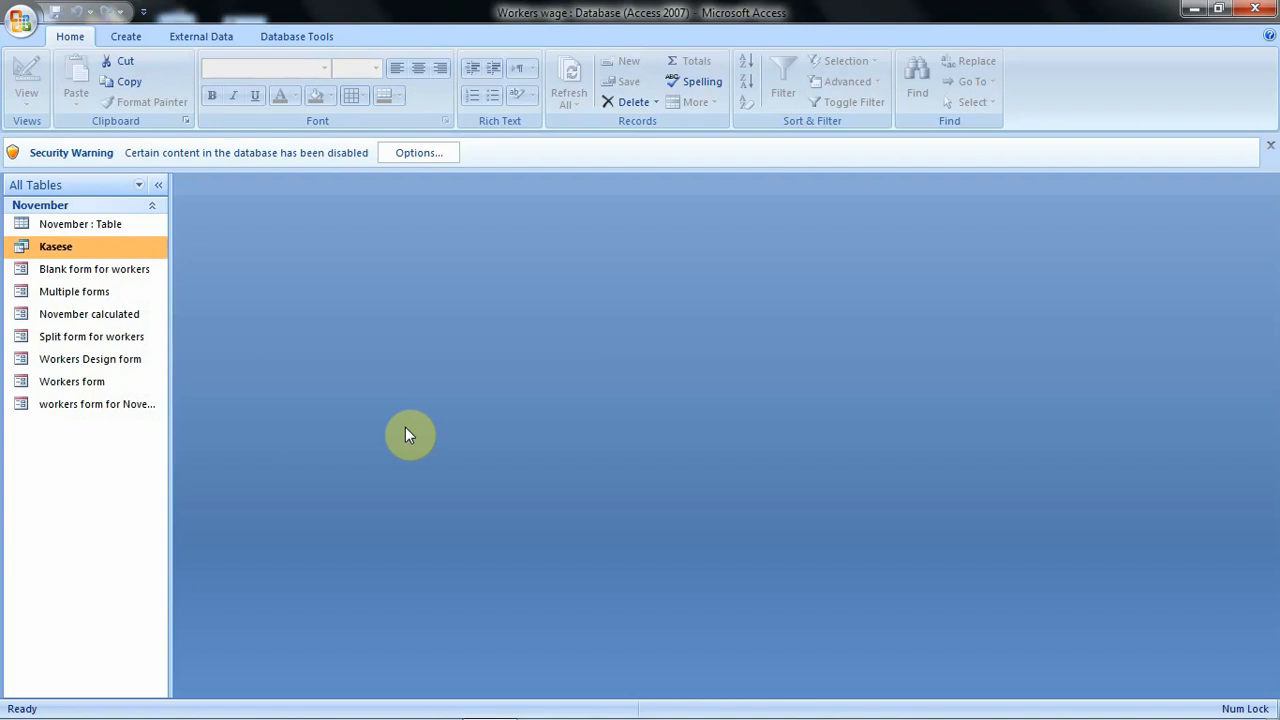
{"action": "right_click", "coordinate": [81, 250]}
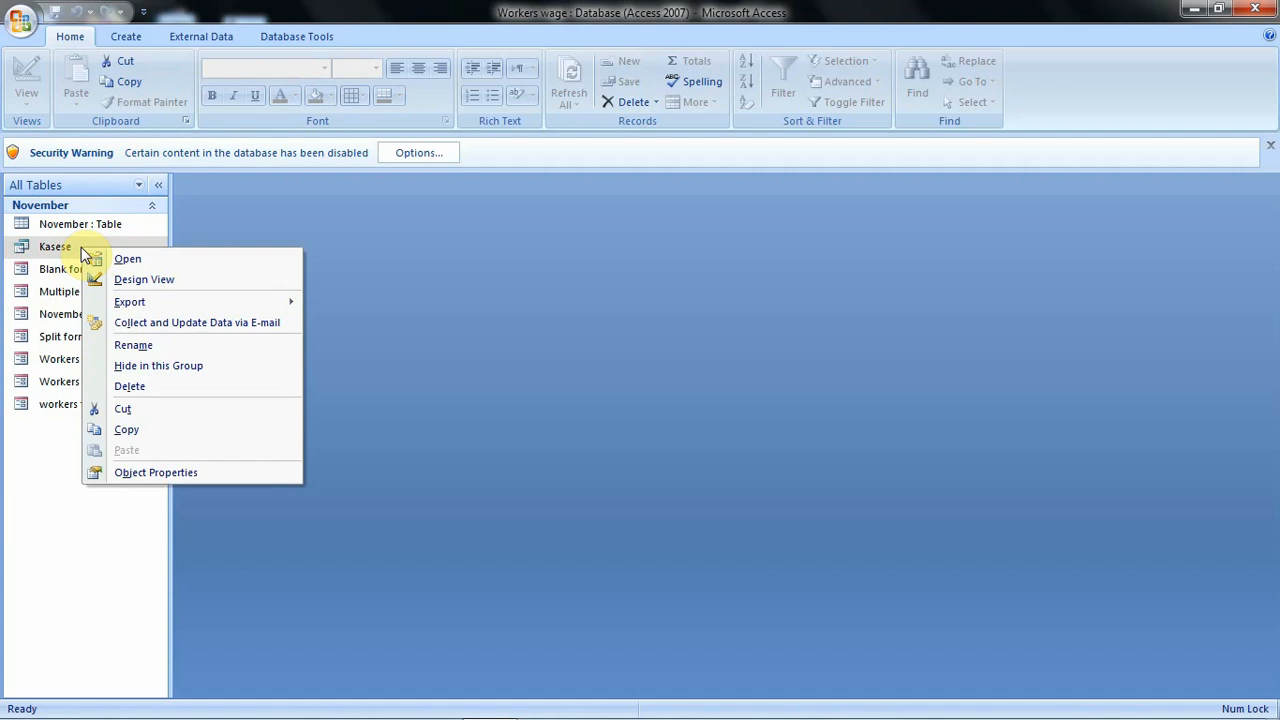
{"action": "left_click", "coordinate": [168, 348]}
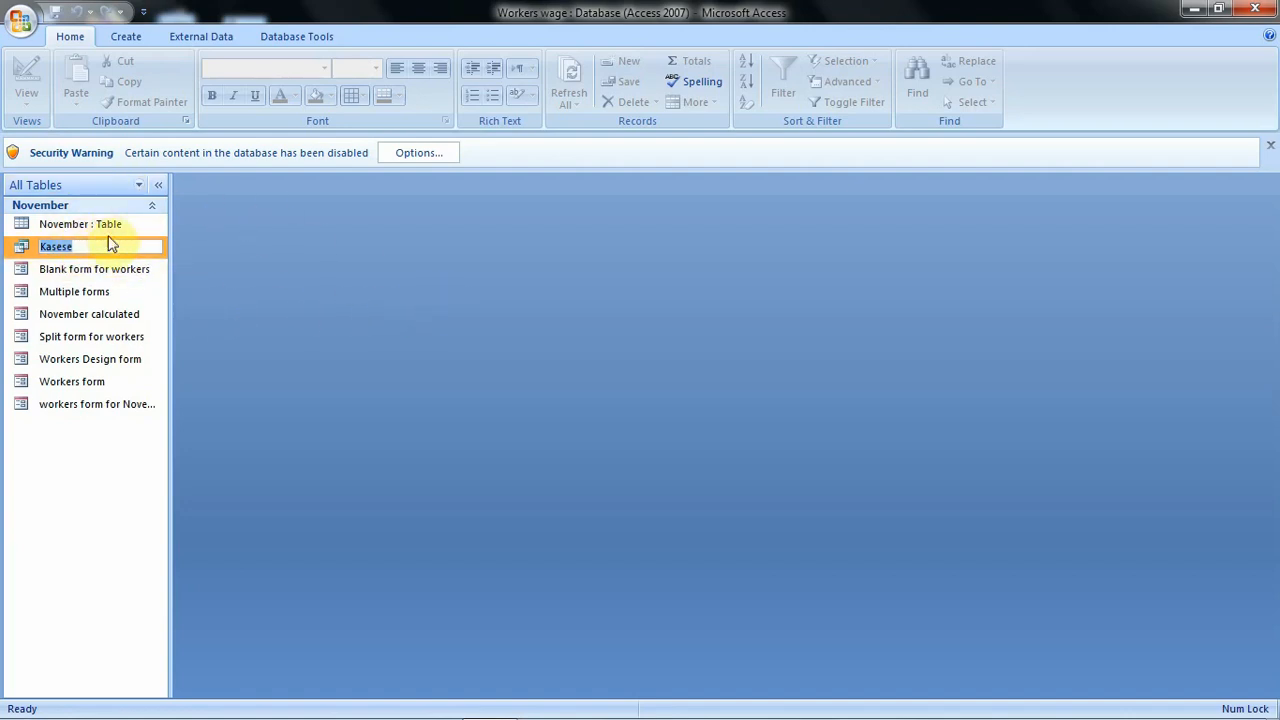
{"action": "left_click", "coordinate": [119, 478]}
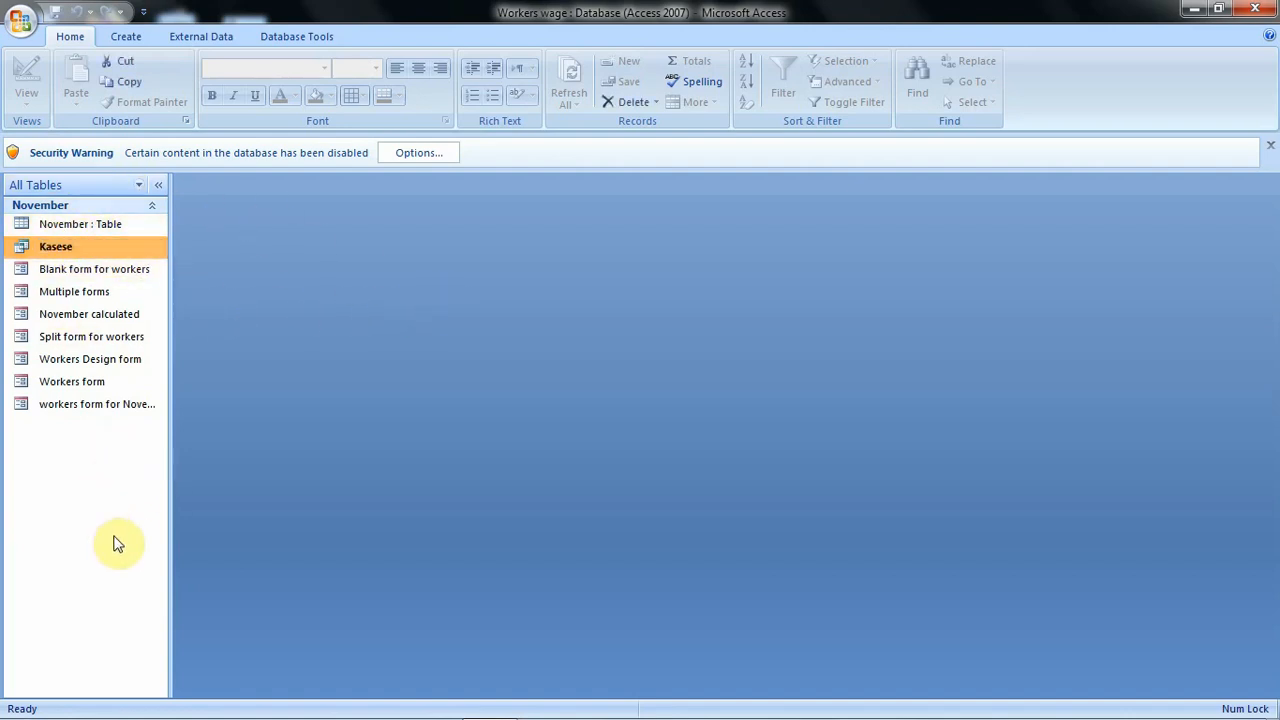